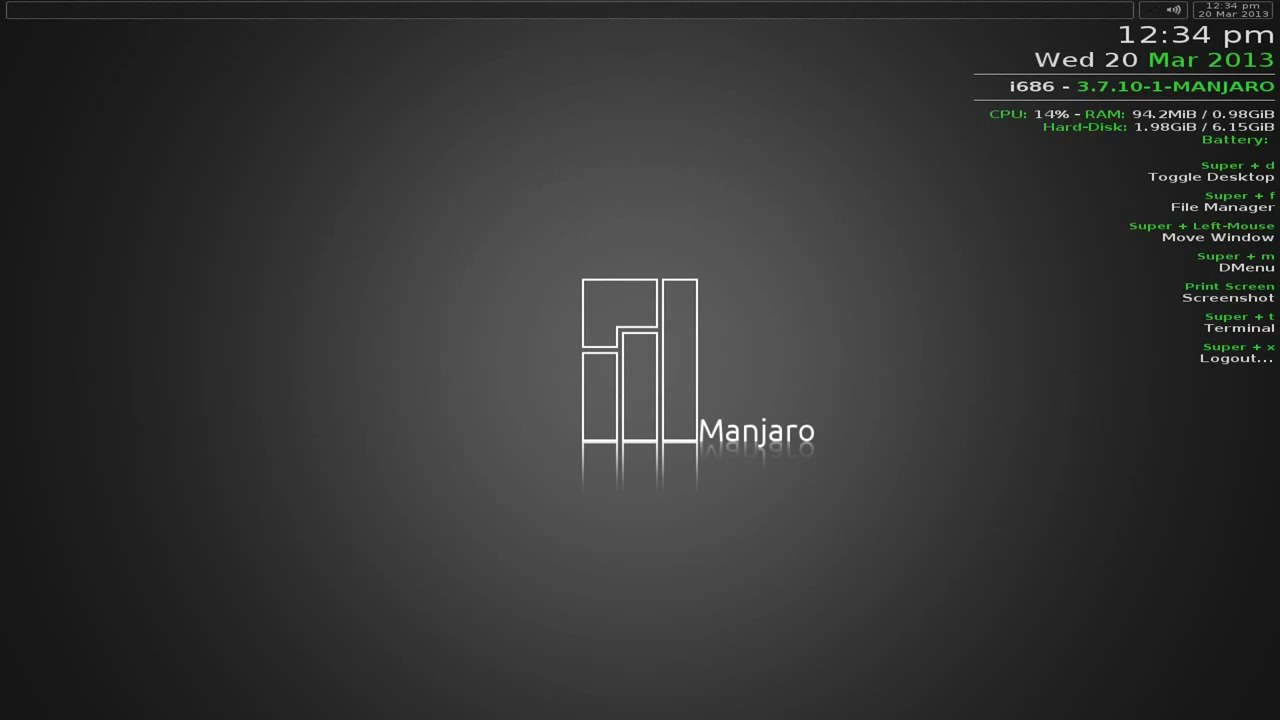
# Open the file manager and a terminal, and move the terminal window so it only partly covers the home folder.
pyautogui.press('super+f')
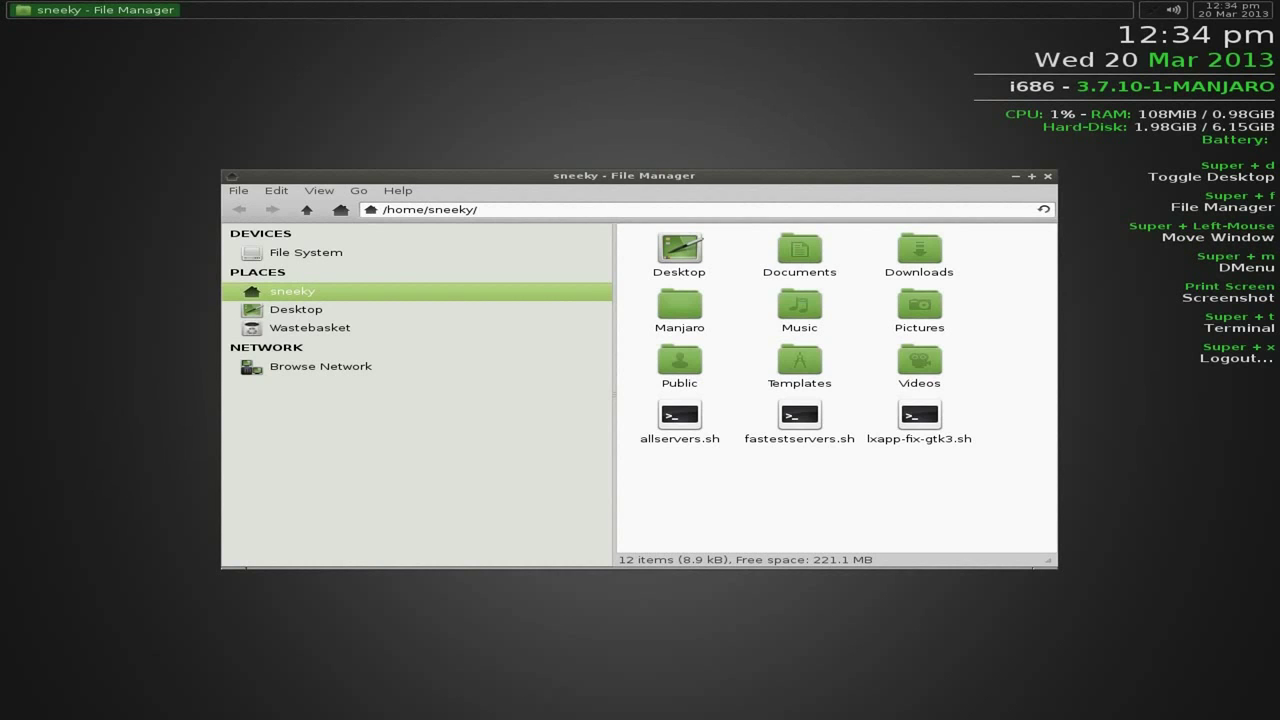
pyautogui.press('super+t')
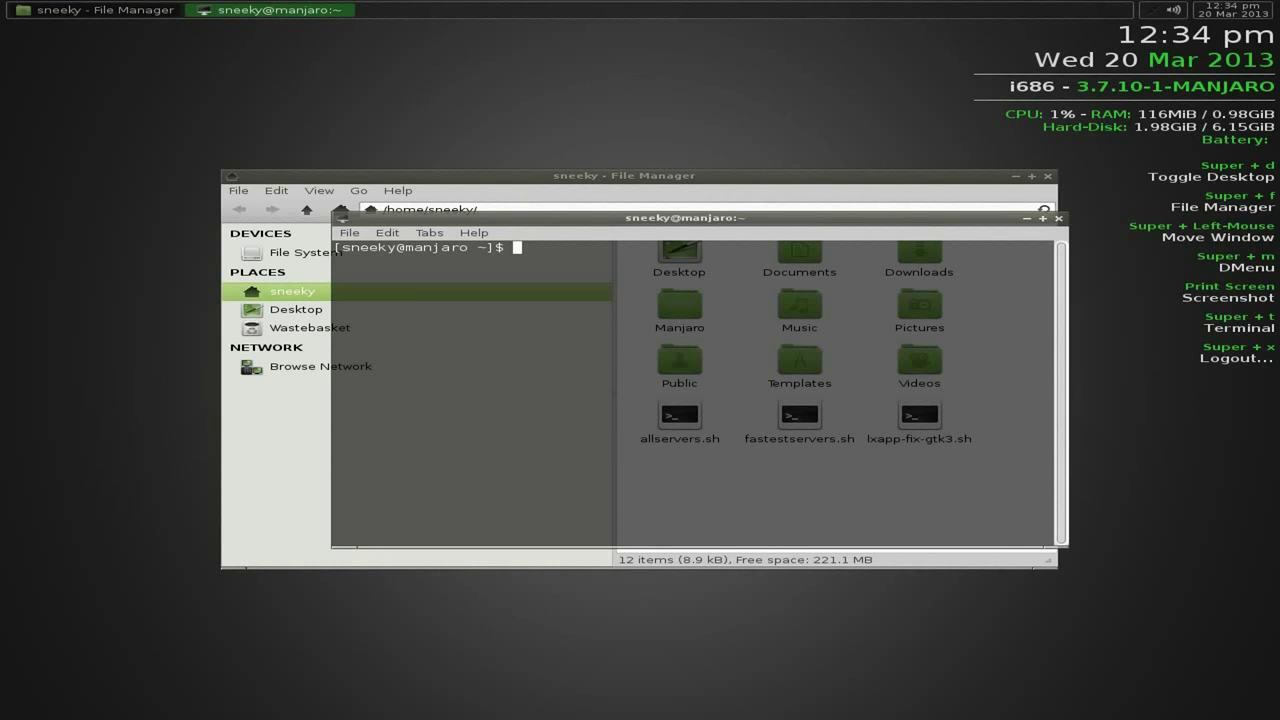
pyautogui.moveTo(685, 217); pyautogui.dragTo(494, 69)
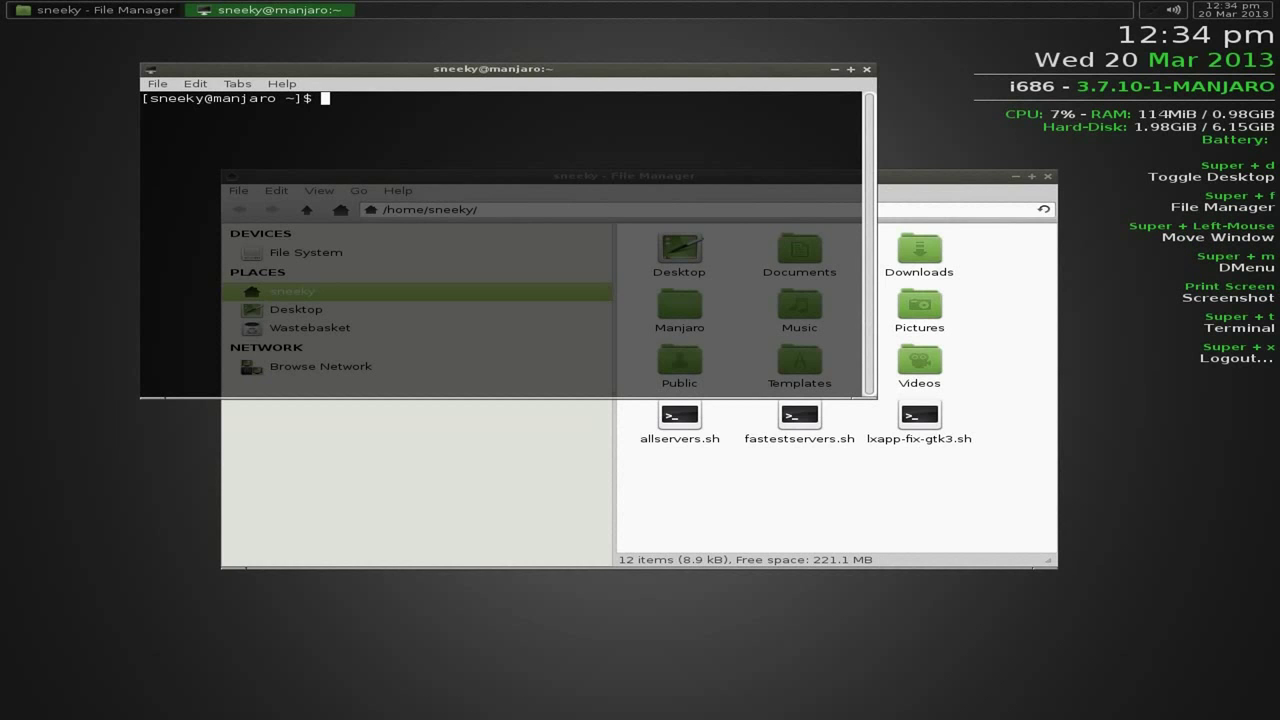
# Bring up the logout options and cancel them, and close the terminal and file manager windows.
pyautogui.press('super+x')
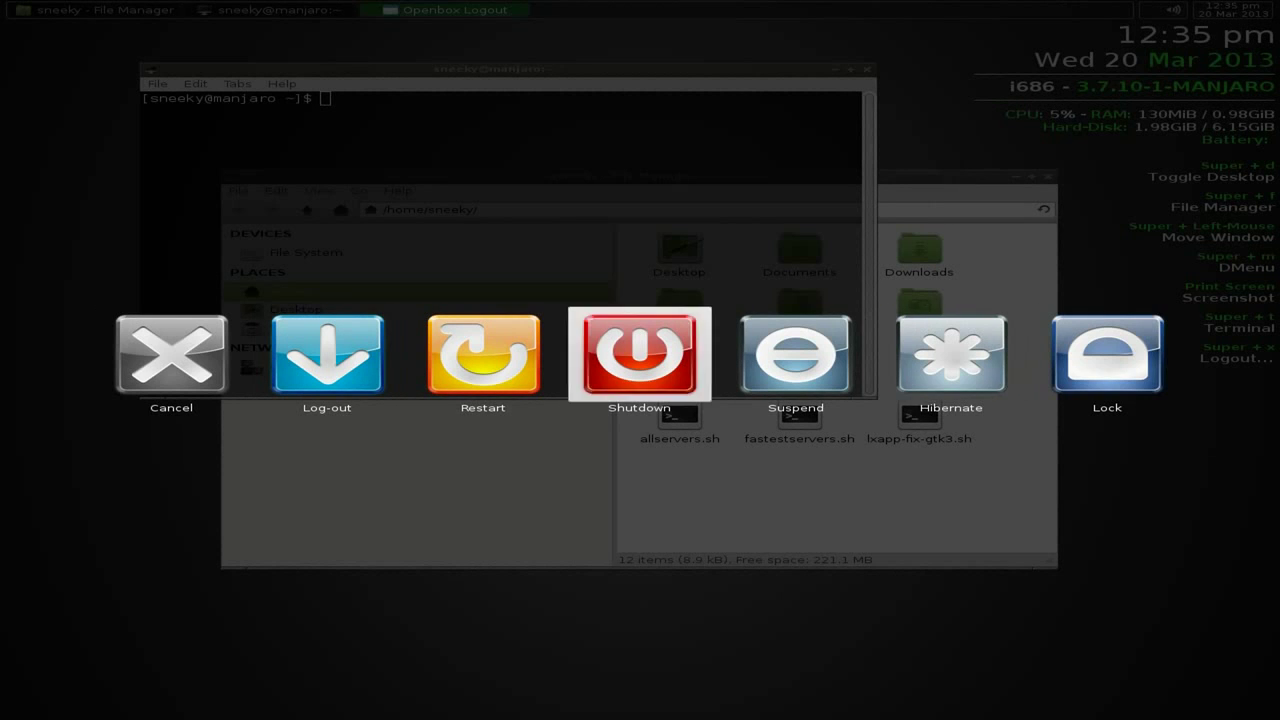
pyautogui.click(150, 365)
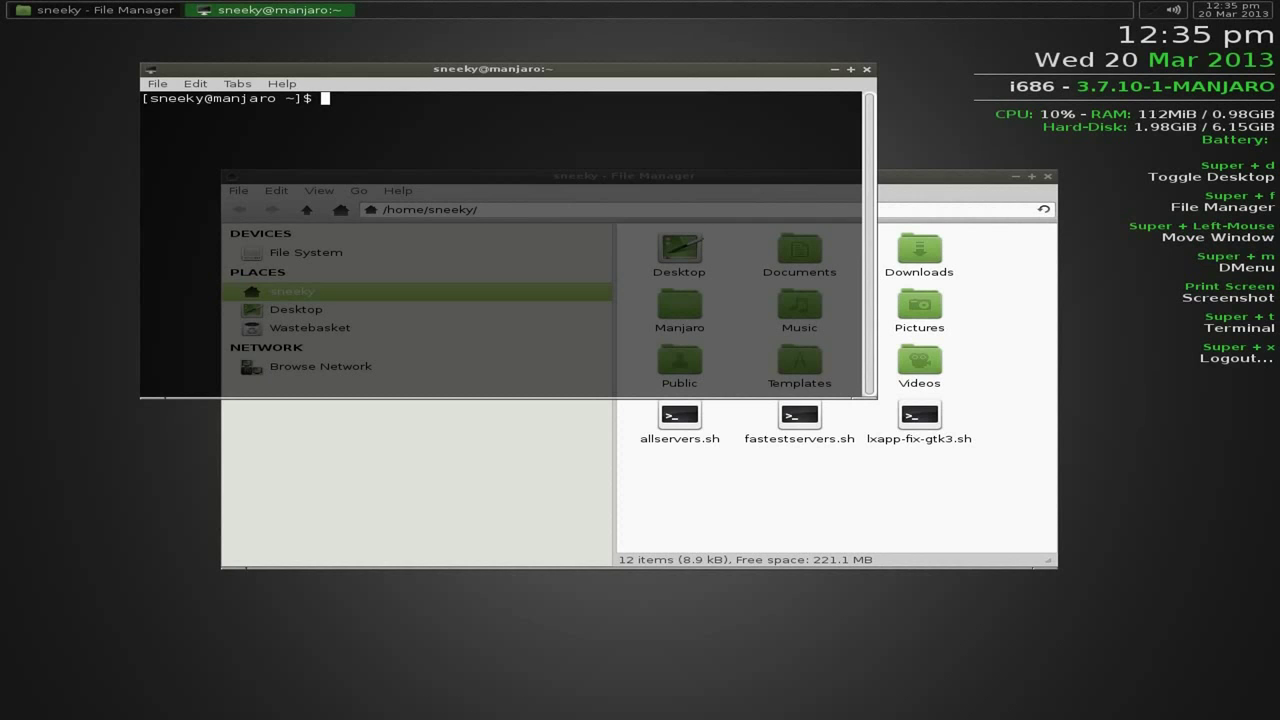
pyautogui.hotkey('ctrl', 'd')
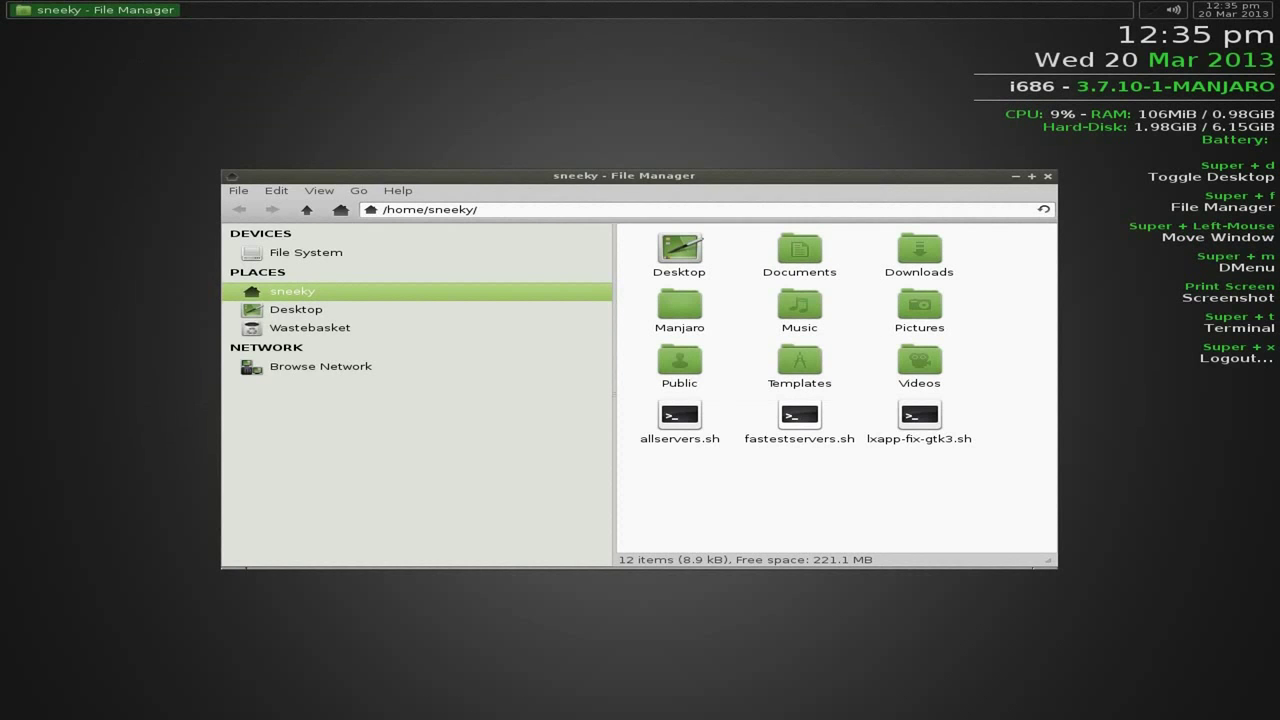
pyautogui.hotkey('ctrl', 'w')
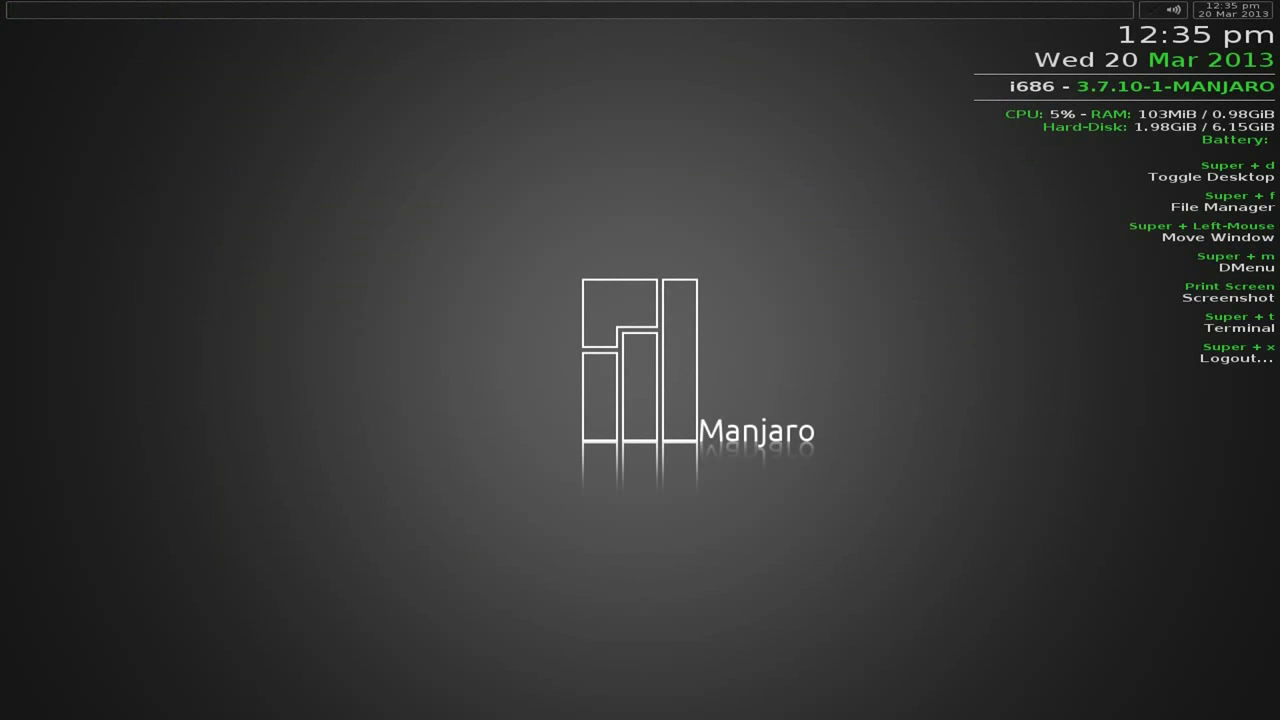
# Apply the green tree-and-globe wallpaper in Nitrogen with Scaled mode and close Nitrogen.
pyautogui.rightClick(421, 129)
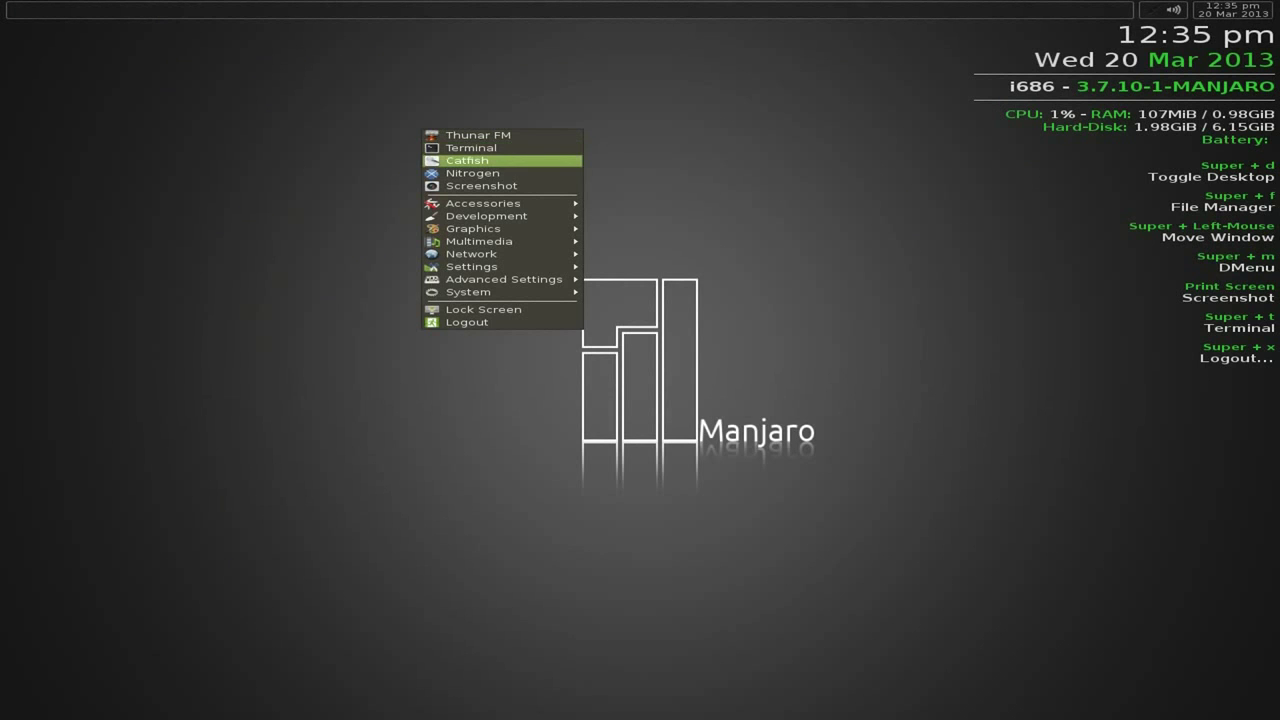
pyautogui.press('Down')
pyautogui.press('Return')
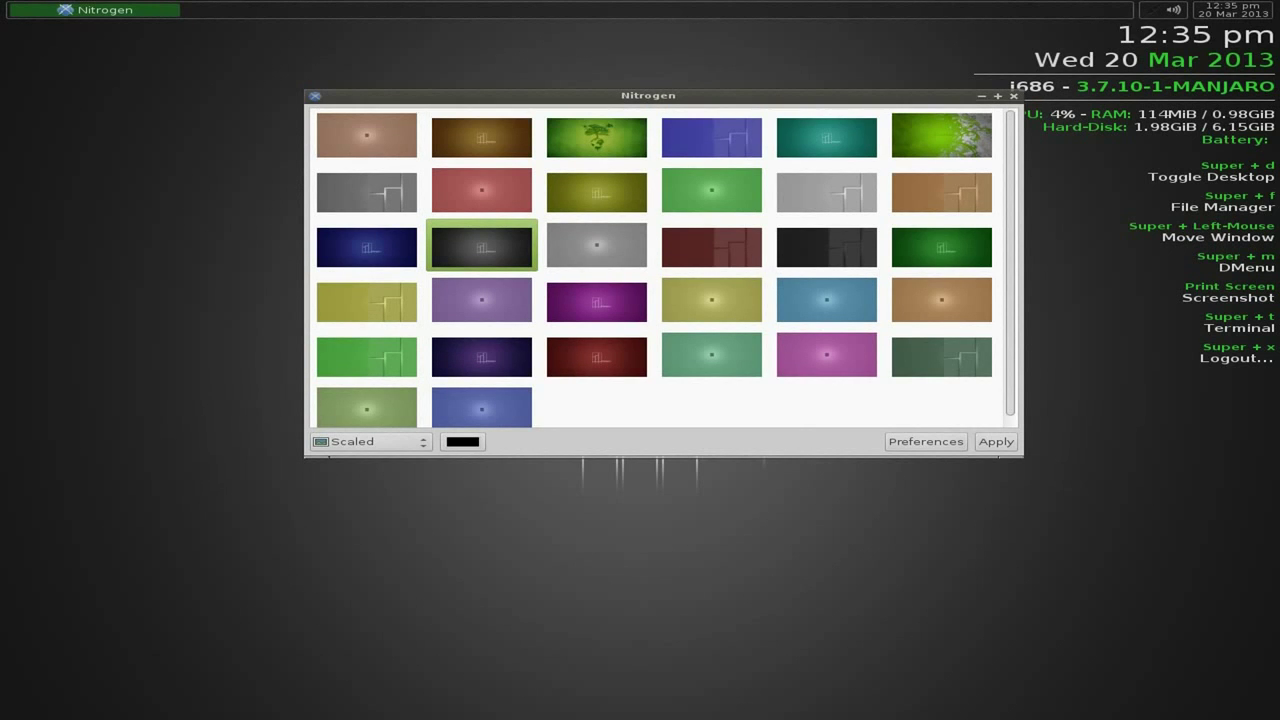
pyautogui.click(596, 137)
pyautogui.click(996, 441)
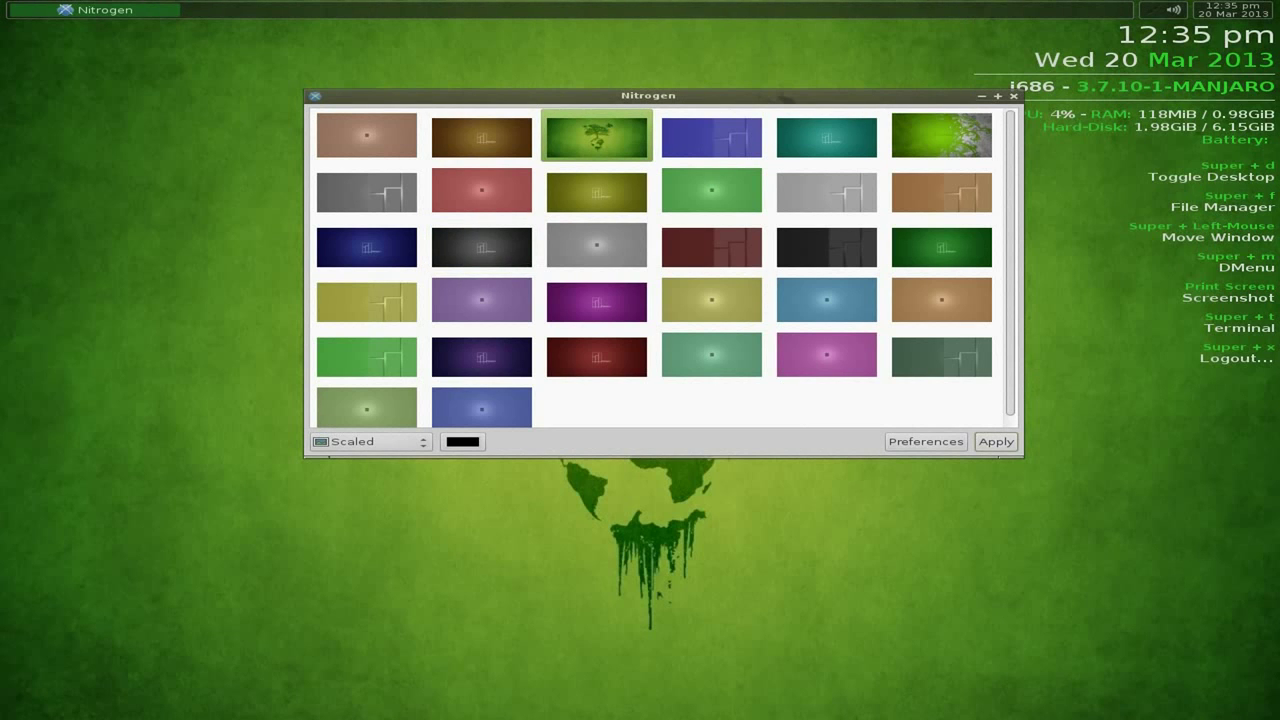
pyautogui.hotkey('alt', 'F4')
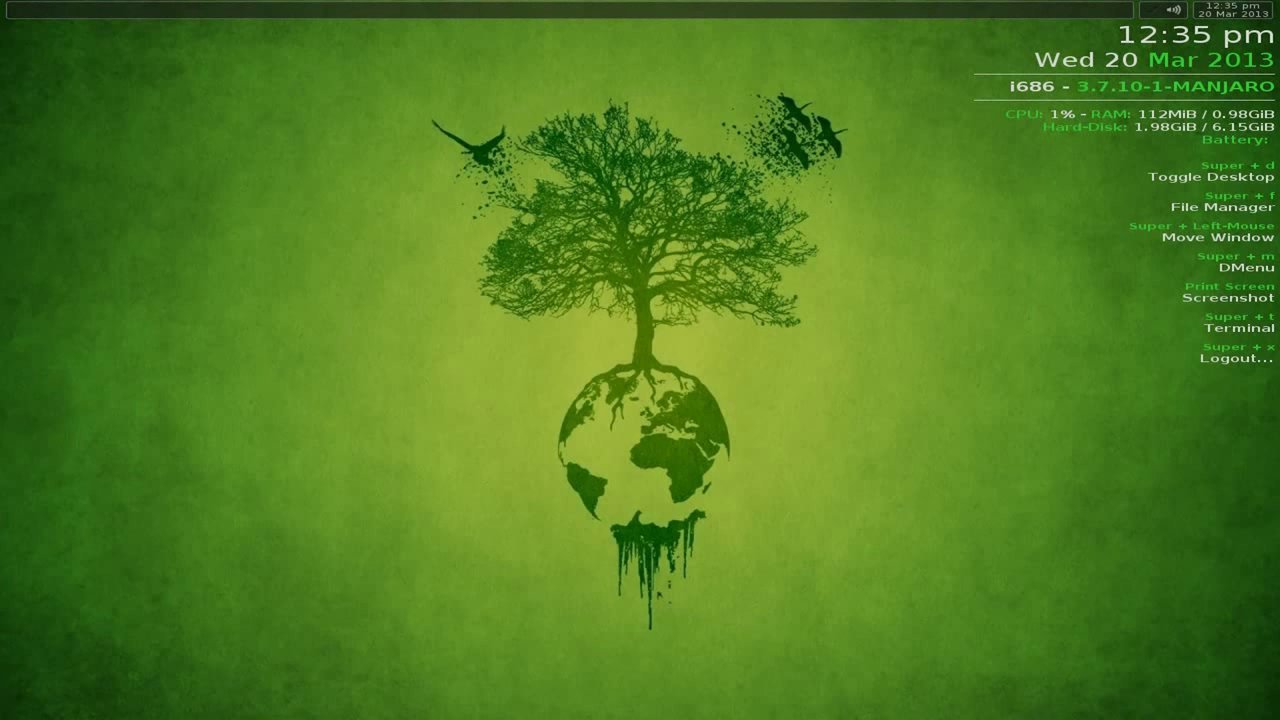
# Examine the applications offered under Accessories, from 7-Zip FM down to Thunar File Manager.
pyautogui.rightClick(450, 150)
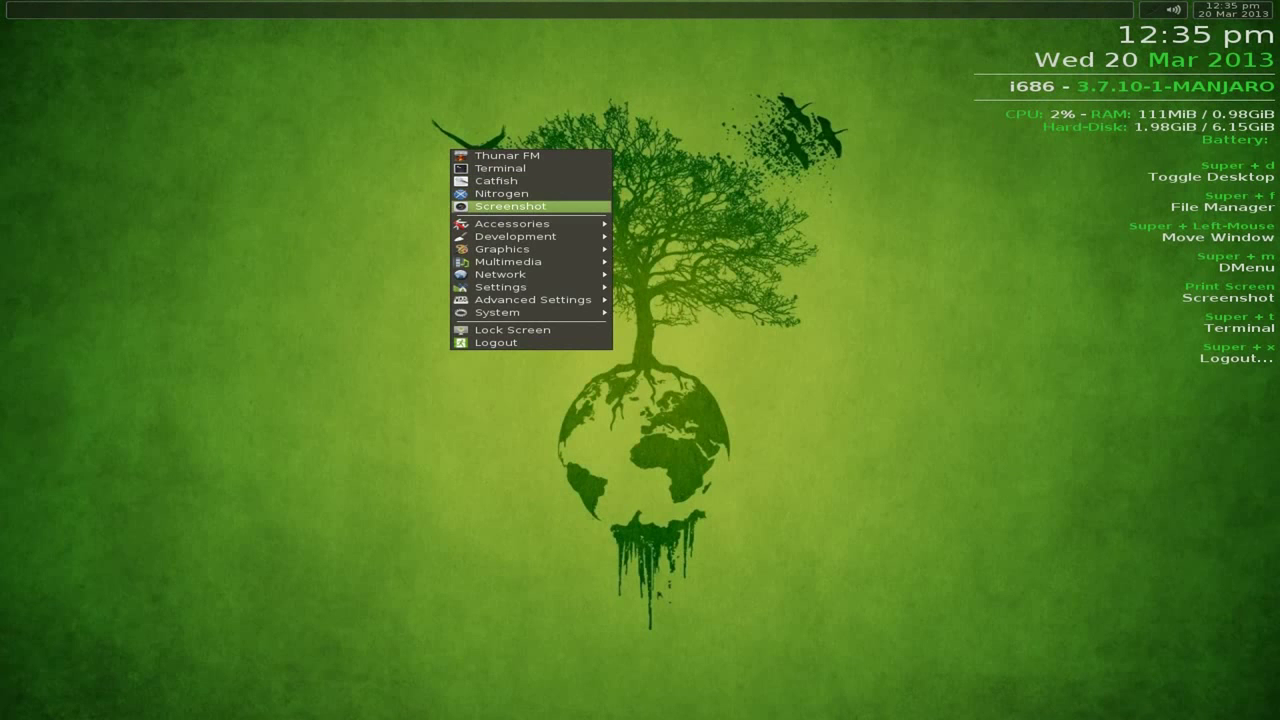
pyautogui.moveTo(512, 223)
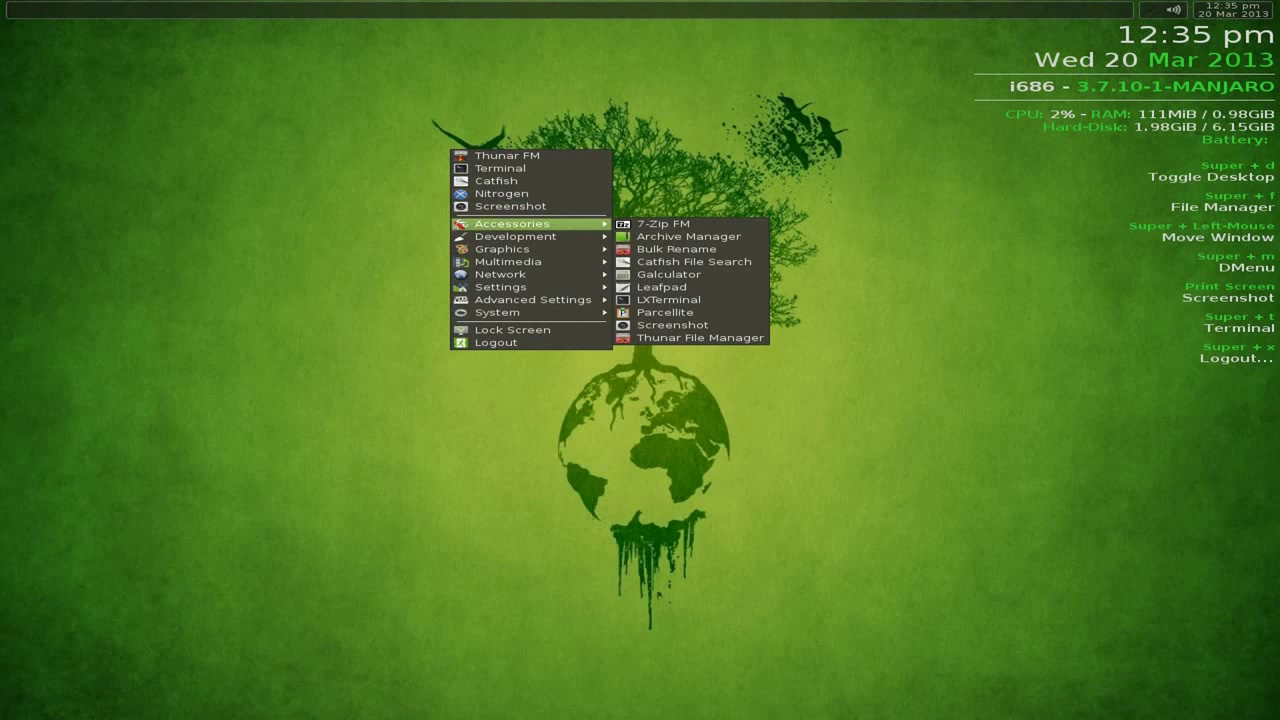
pyautogui.press('Right')
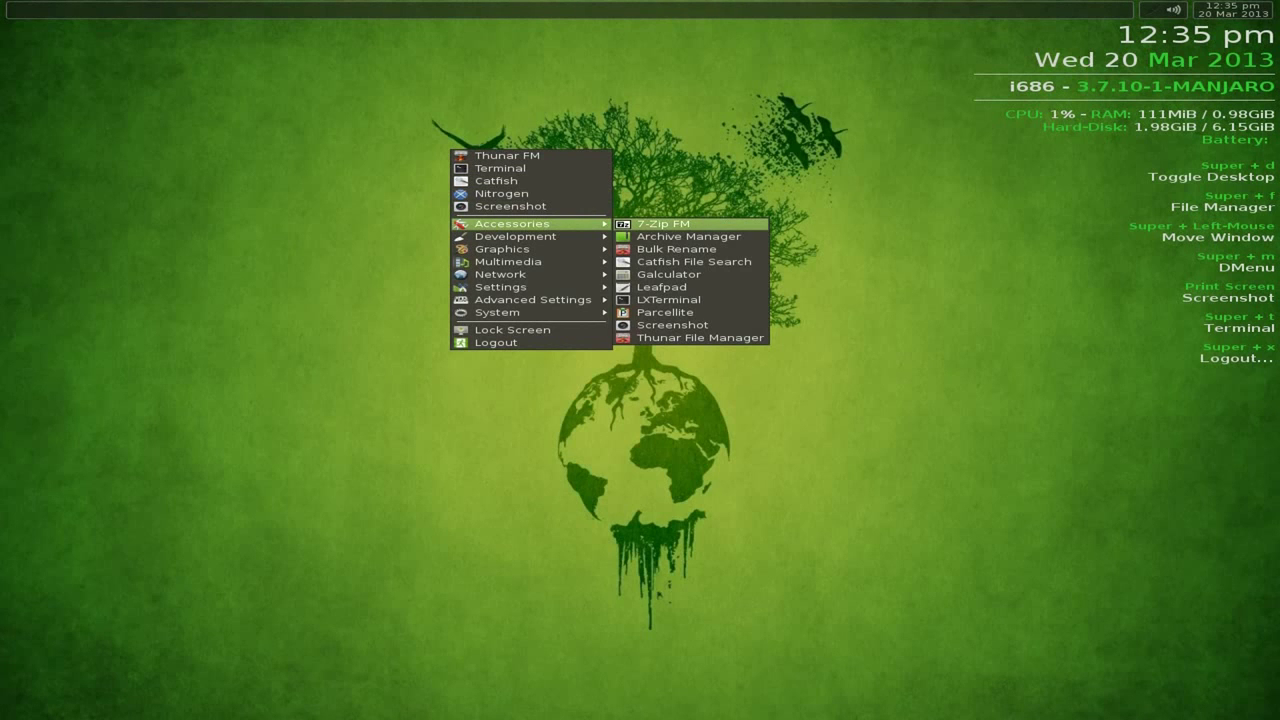
pyautogui.press('Down')
pyautogui.press('Down')
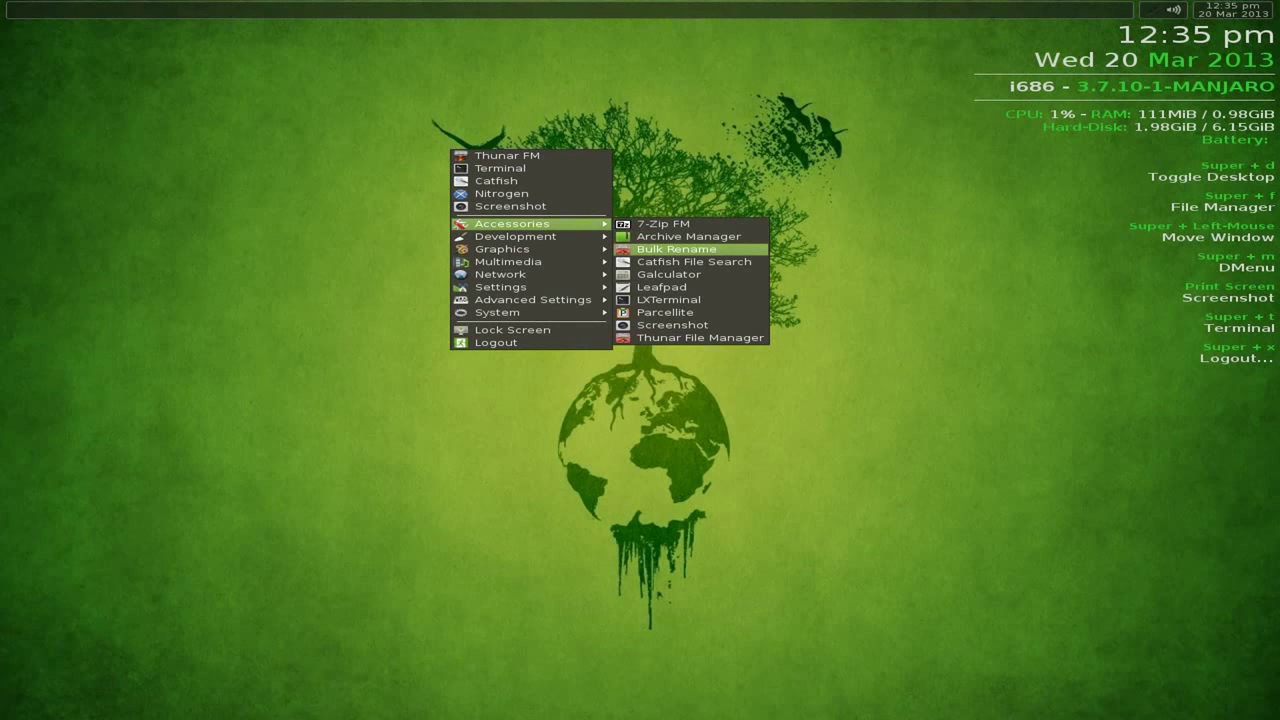
pyautogui.press('Down')
pyautogui.press('Down')
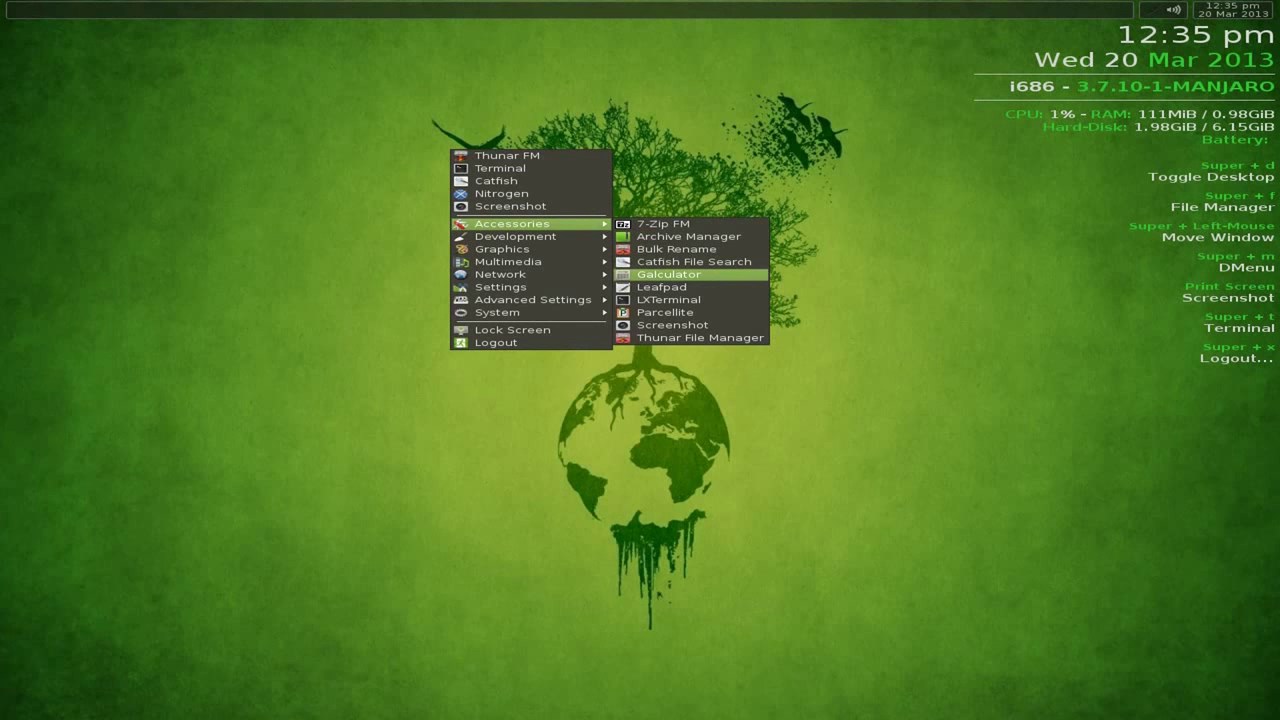
pyautogui.press('Down')
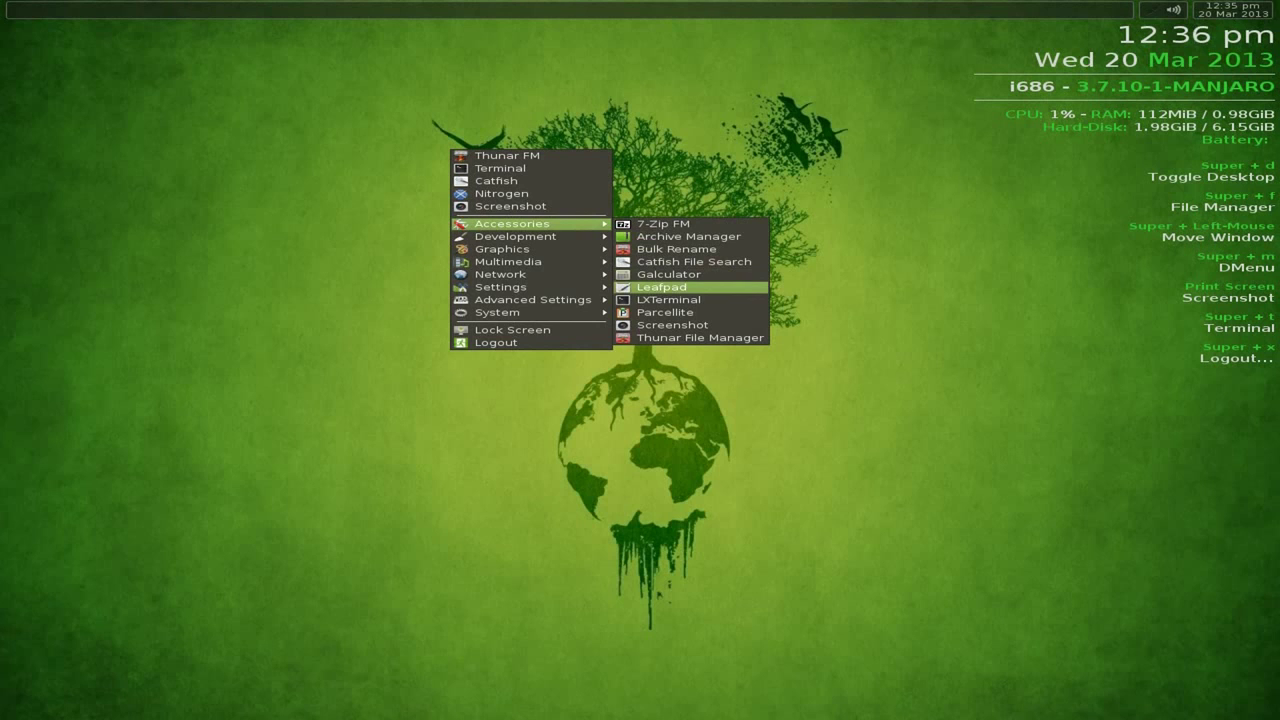
pyautogui.press('Down')
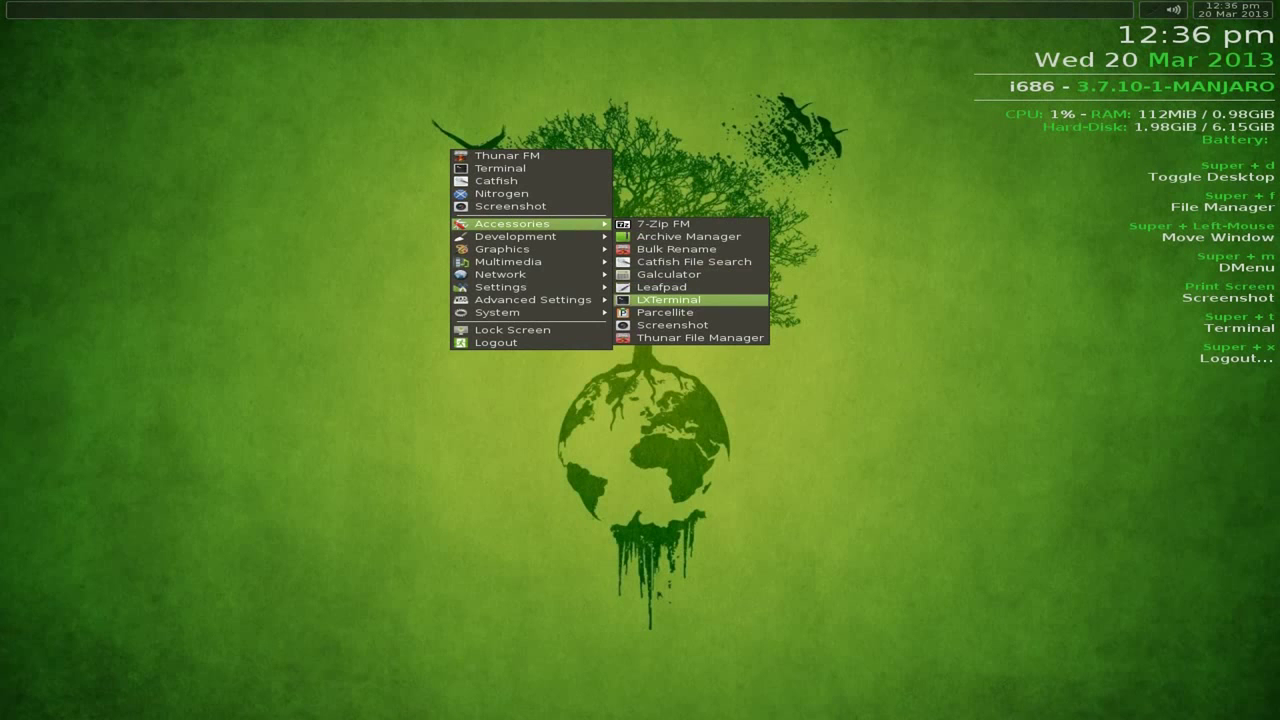
pyautogui.press('Down')
pyautogui.press('Down')
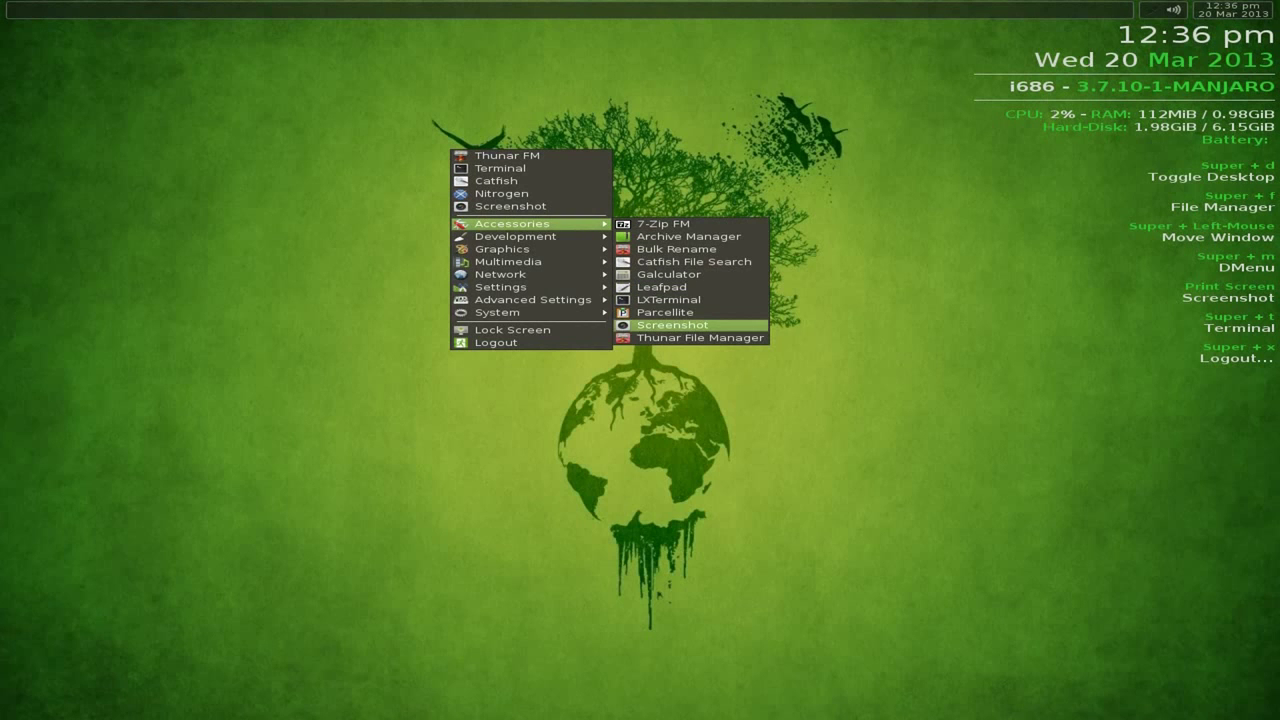
pyautogui.press('Down')
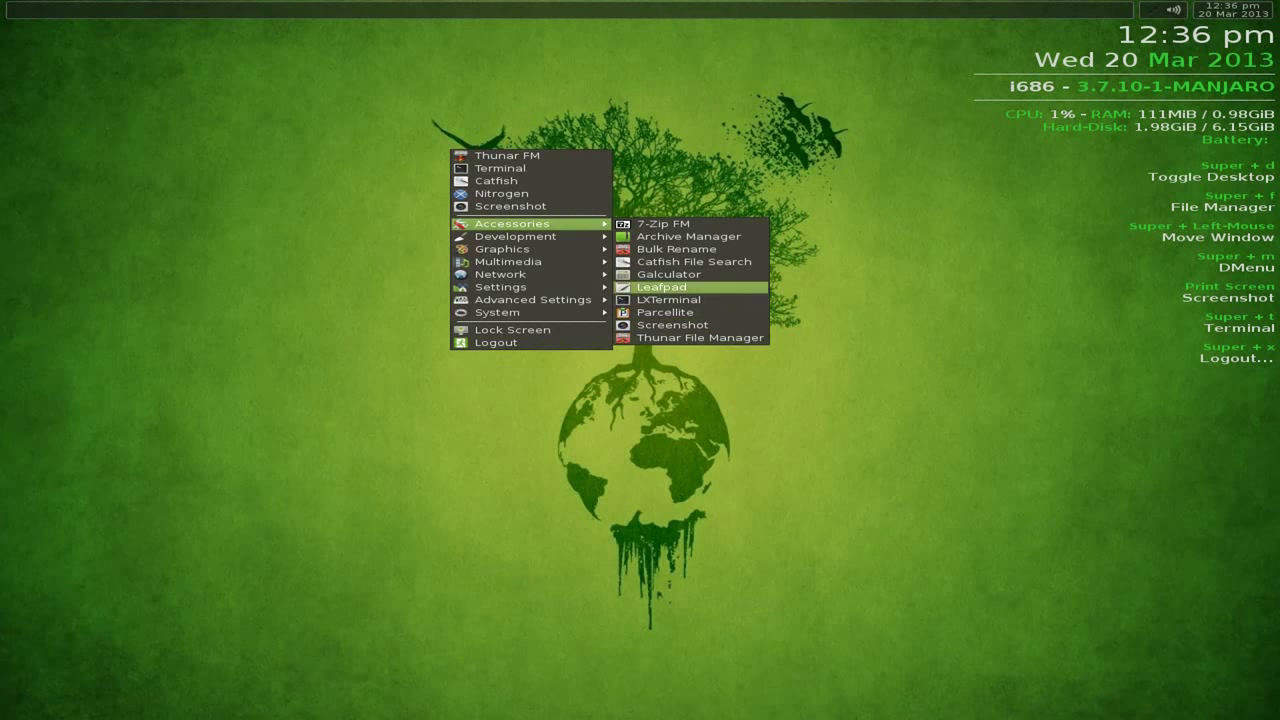
pyautogui.press('Left')
# Review the applications available in the Development, Graphics, Multimedia and Network categories.
pyautogui.press('Down')
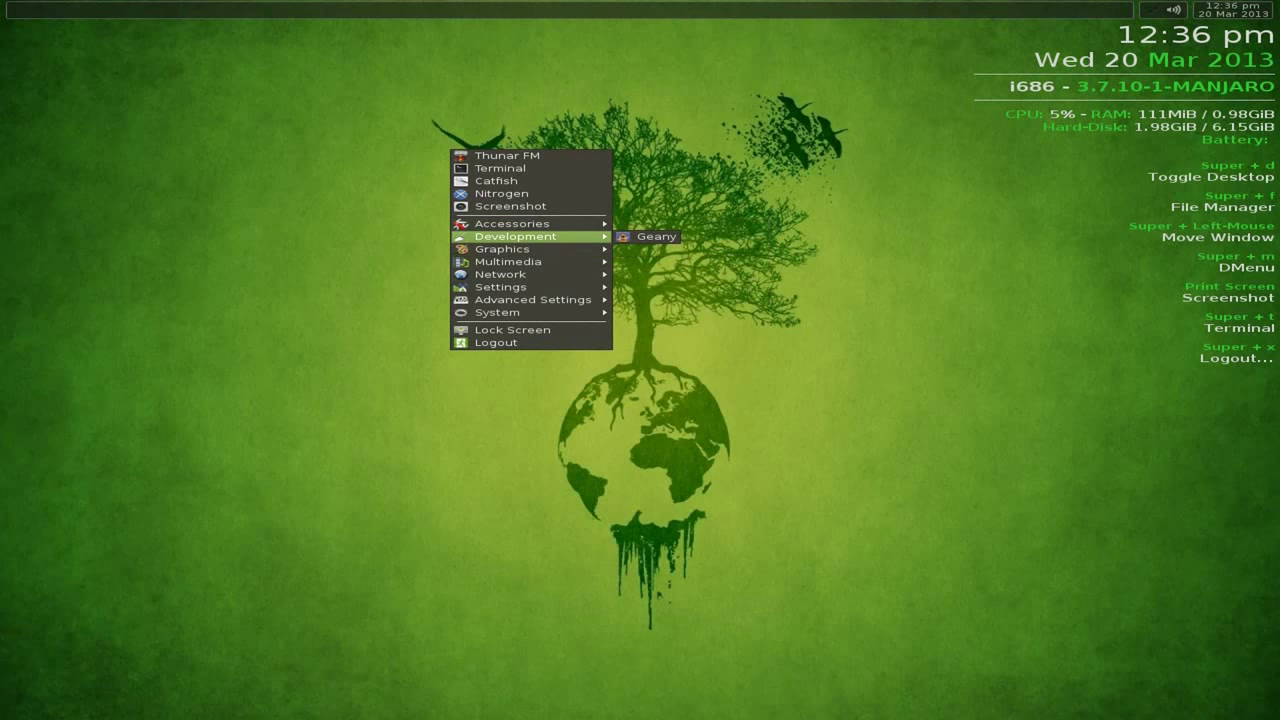
pyautogui.press('Down')
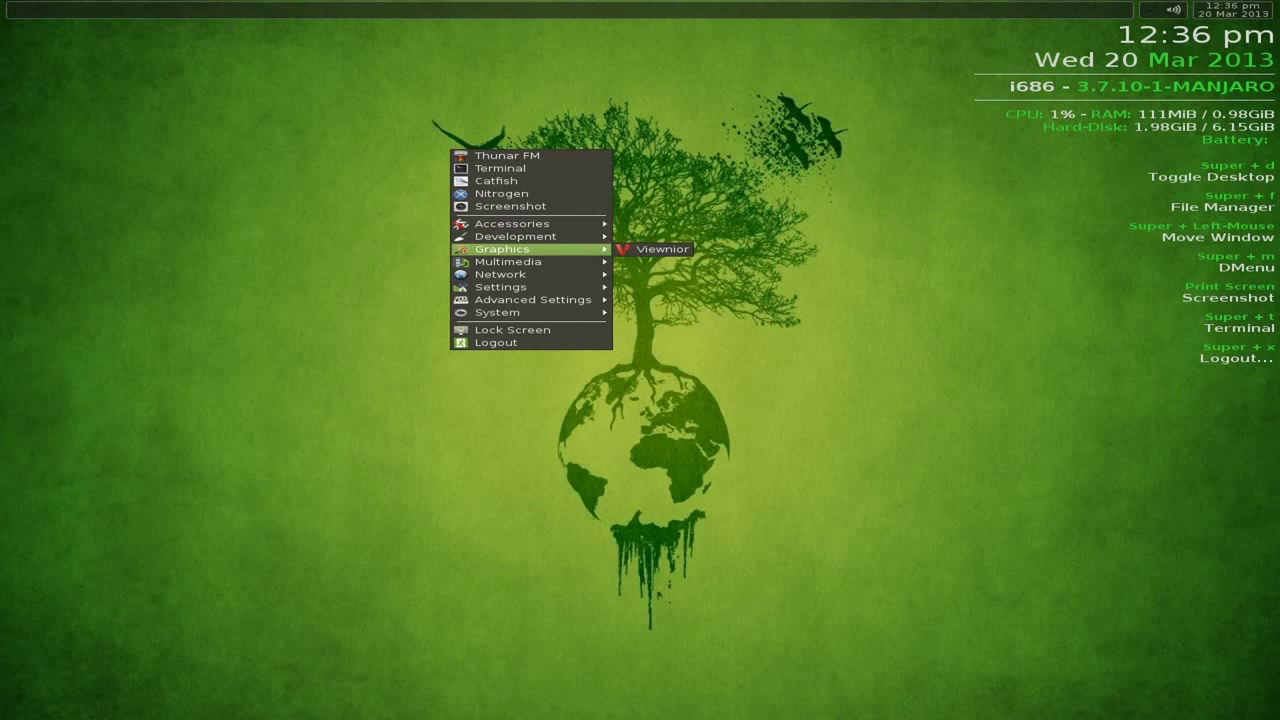
pyautogui.press('Down')
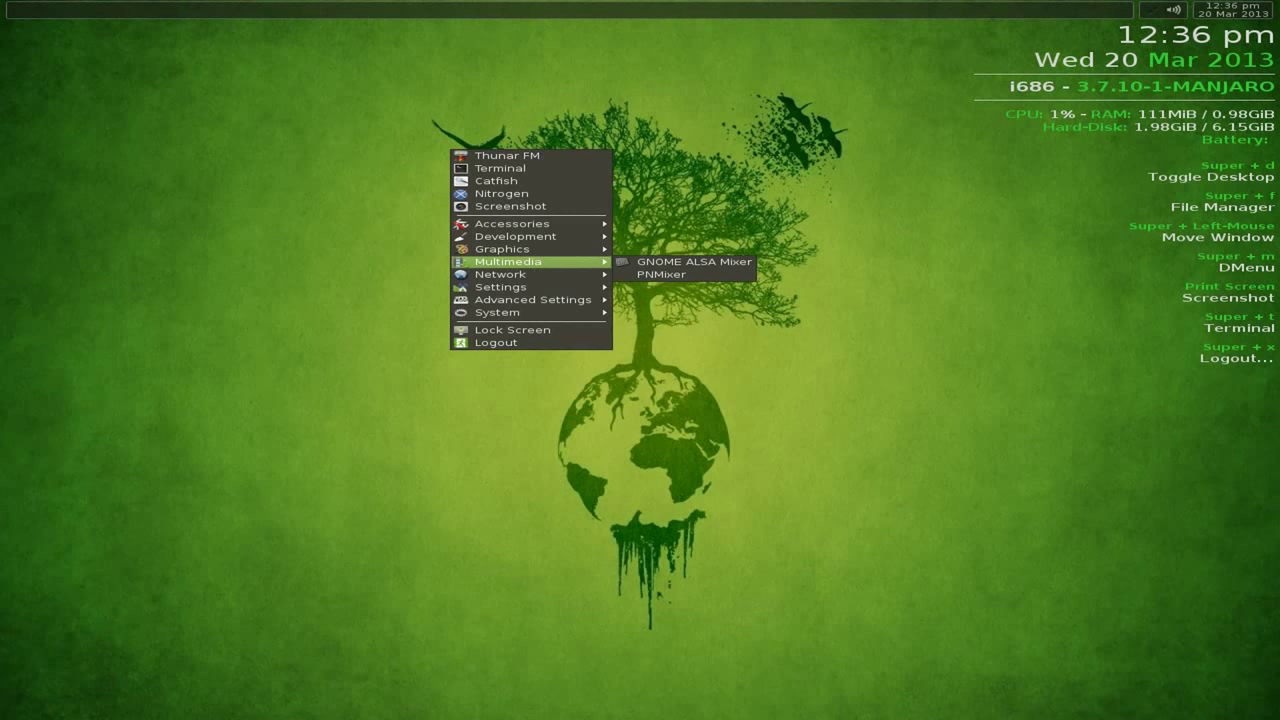
pyautogui.press('Right')
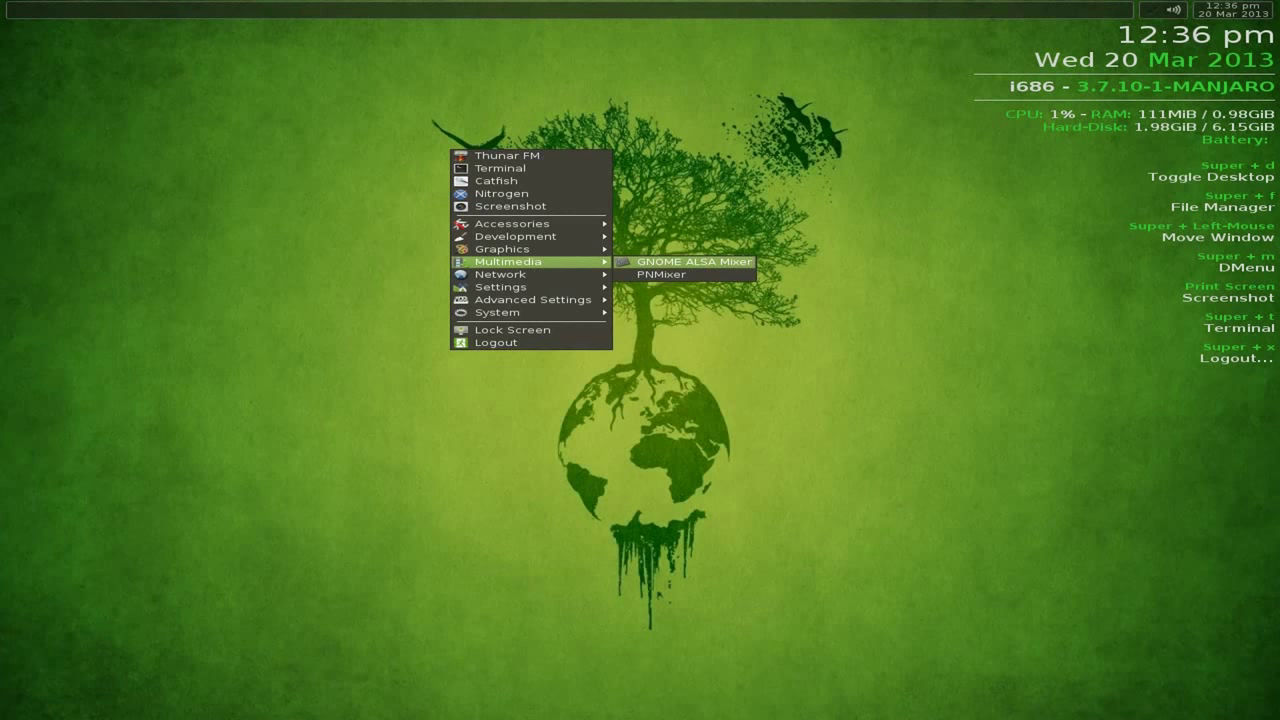
pyautogui.press('Left')
pyautogui.press('Down')
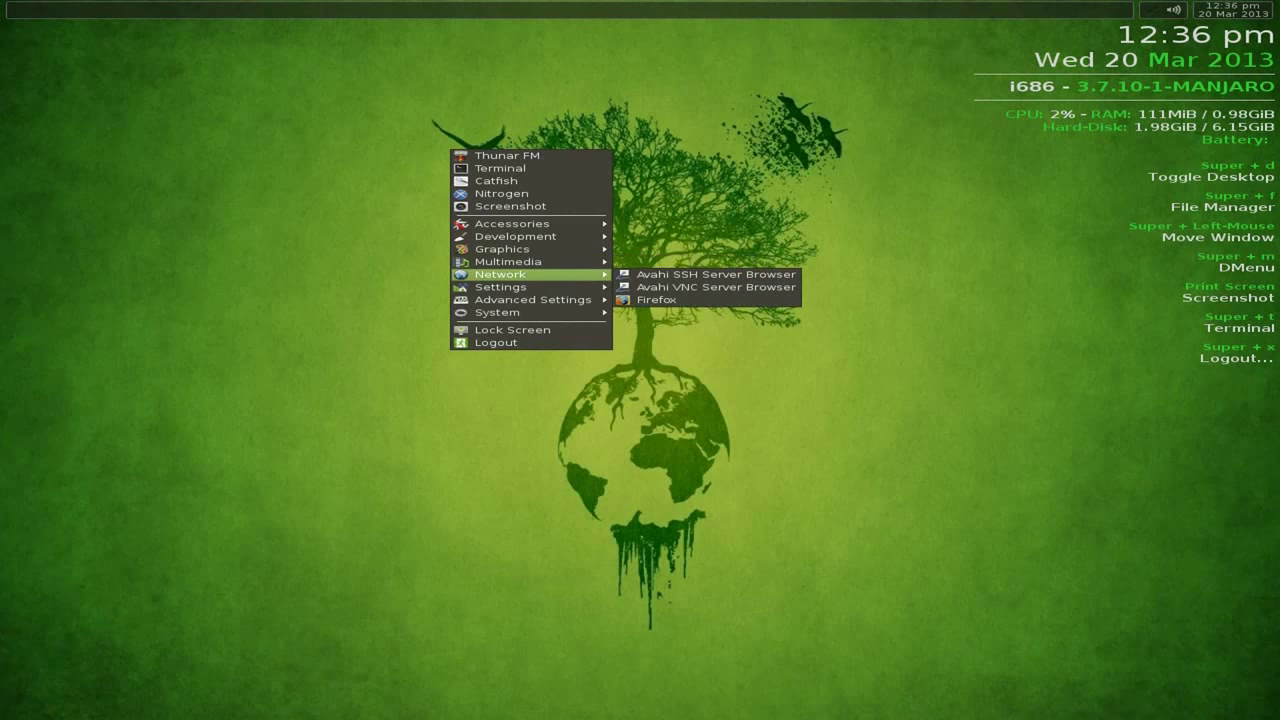
pyautogui.press('Right')
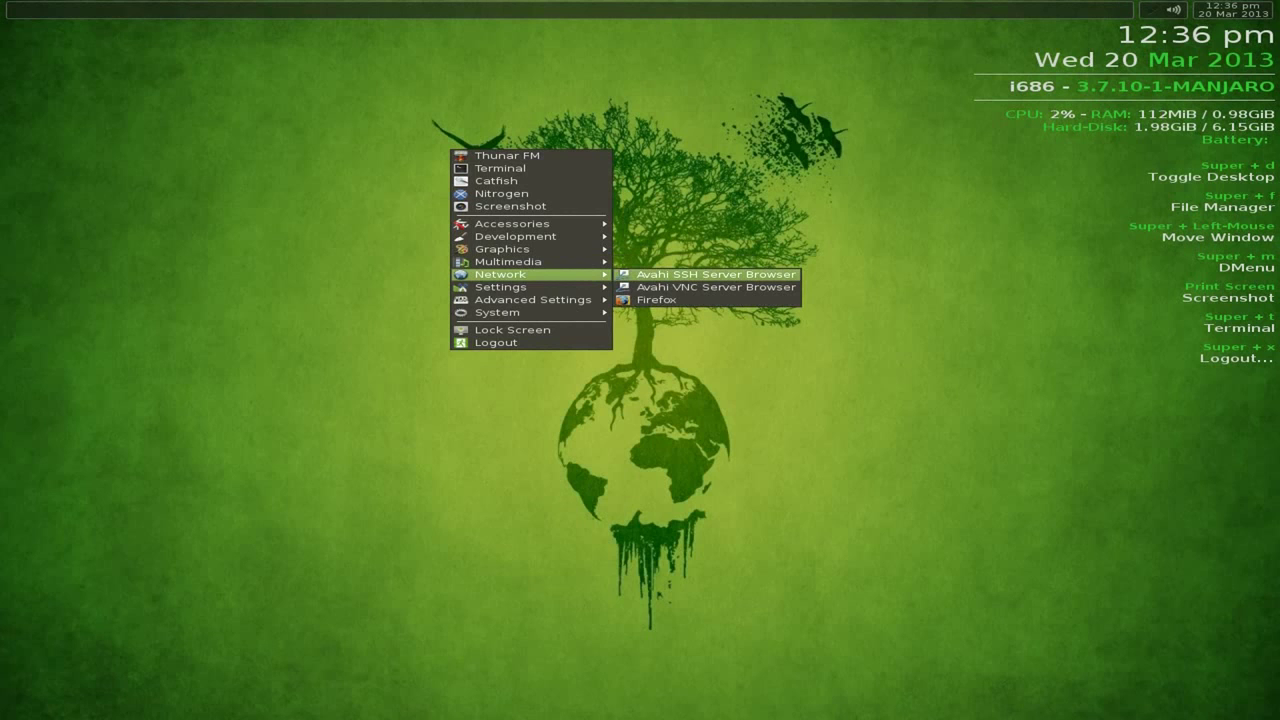
pyautogui.press('Down')
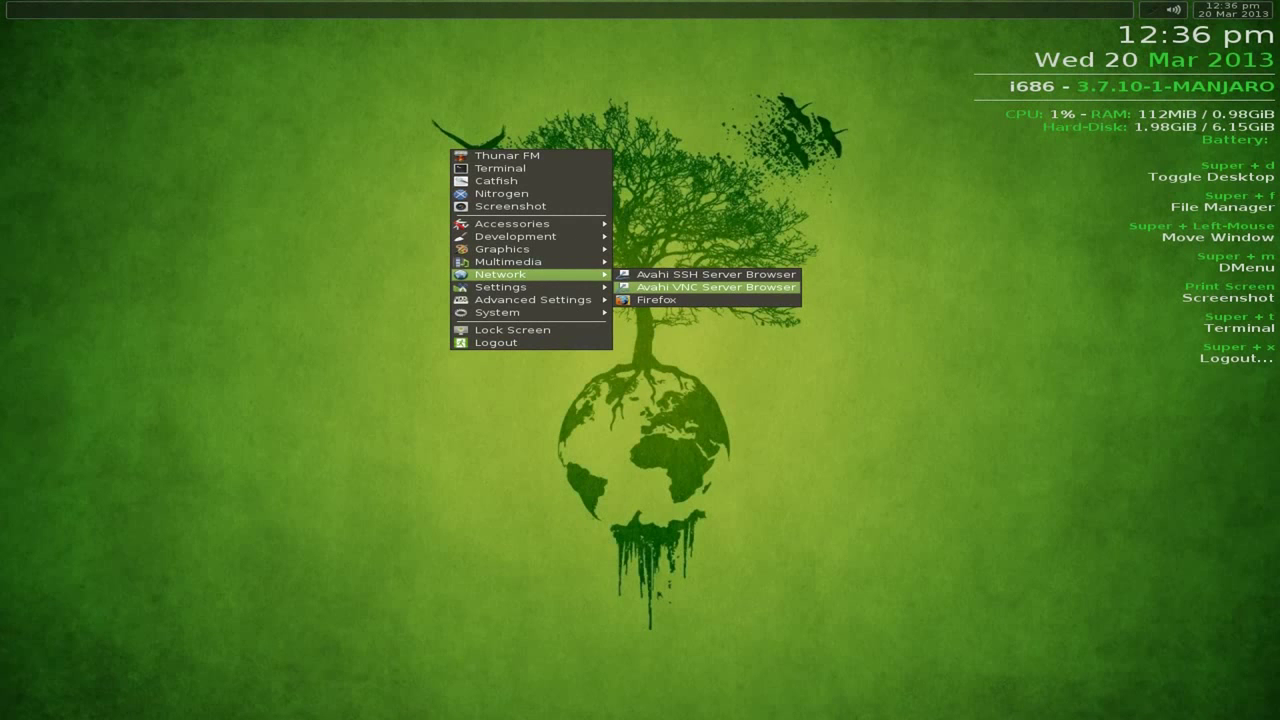
pyautogui.press('Left')
# Look through the configuration tools in the Settings category, from ARandR to TintWizard.
pyautogui.press('Down')
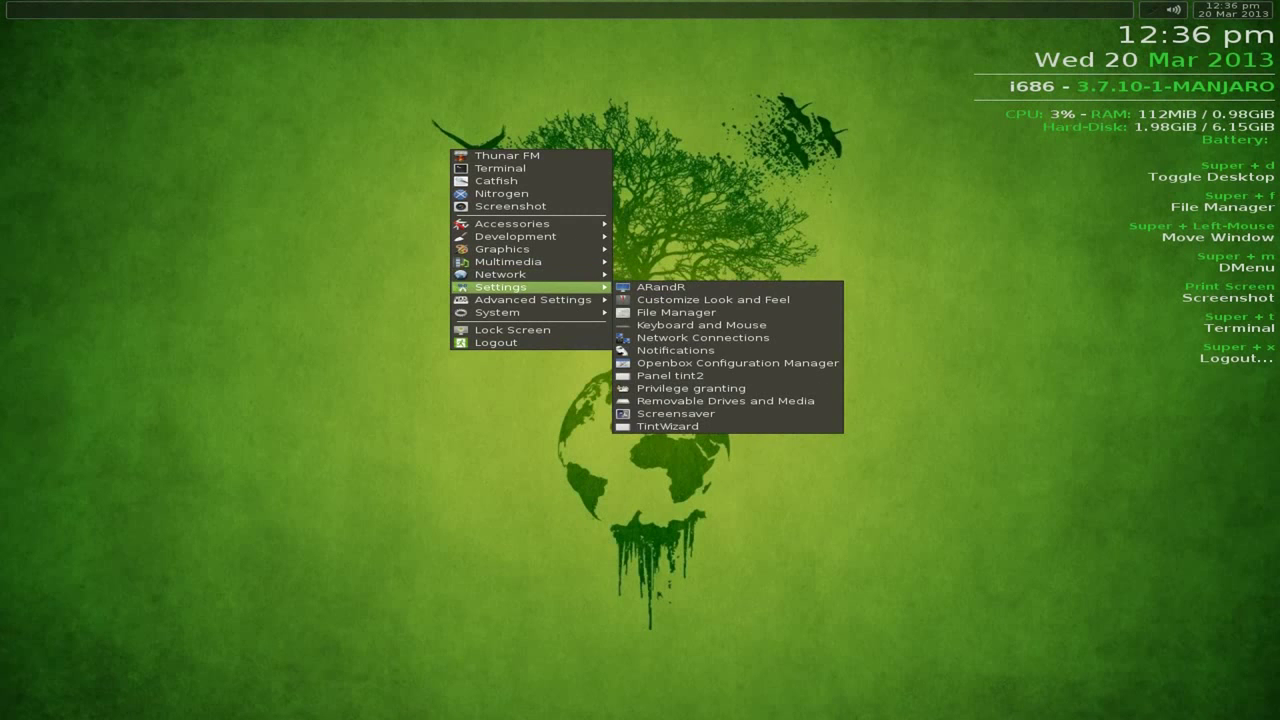
pyautogui.press('Right')
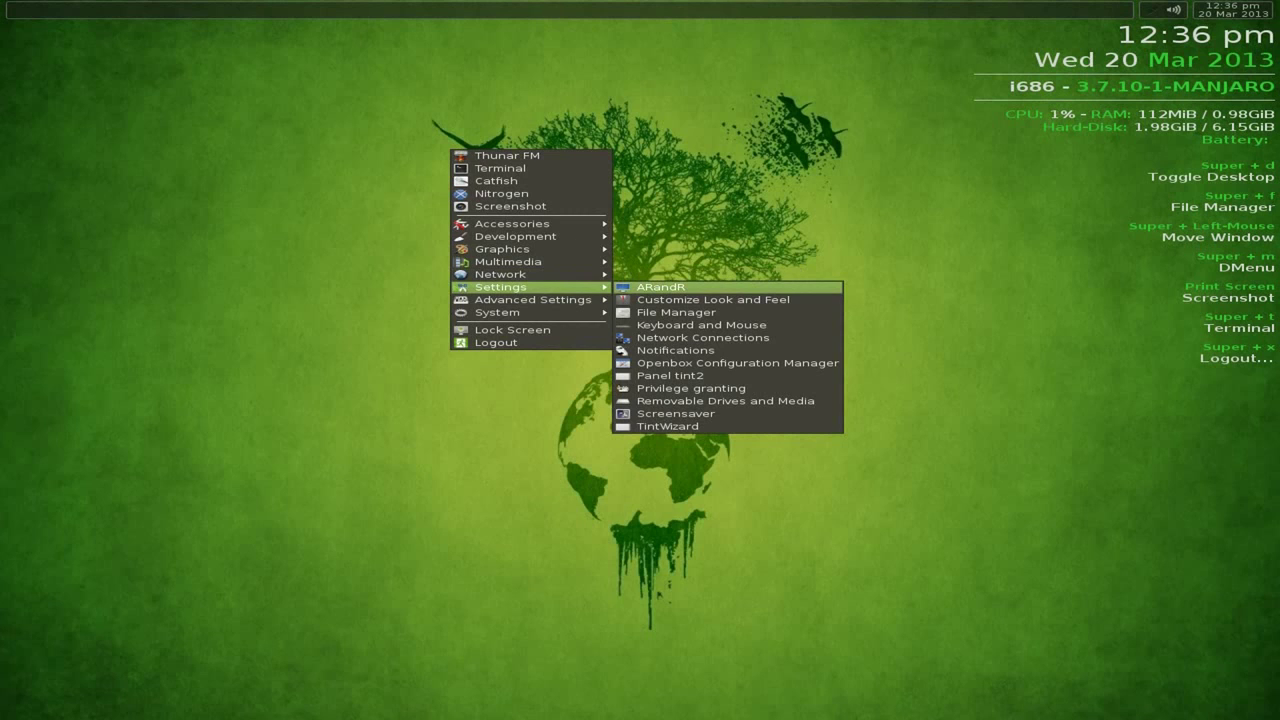
pyautogui.press('Down')
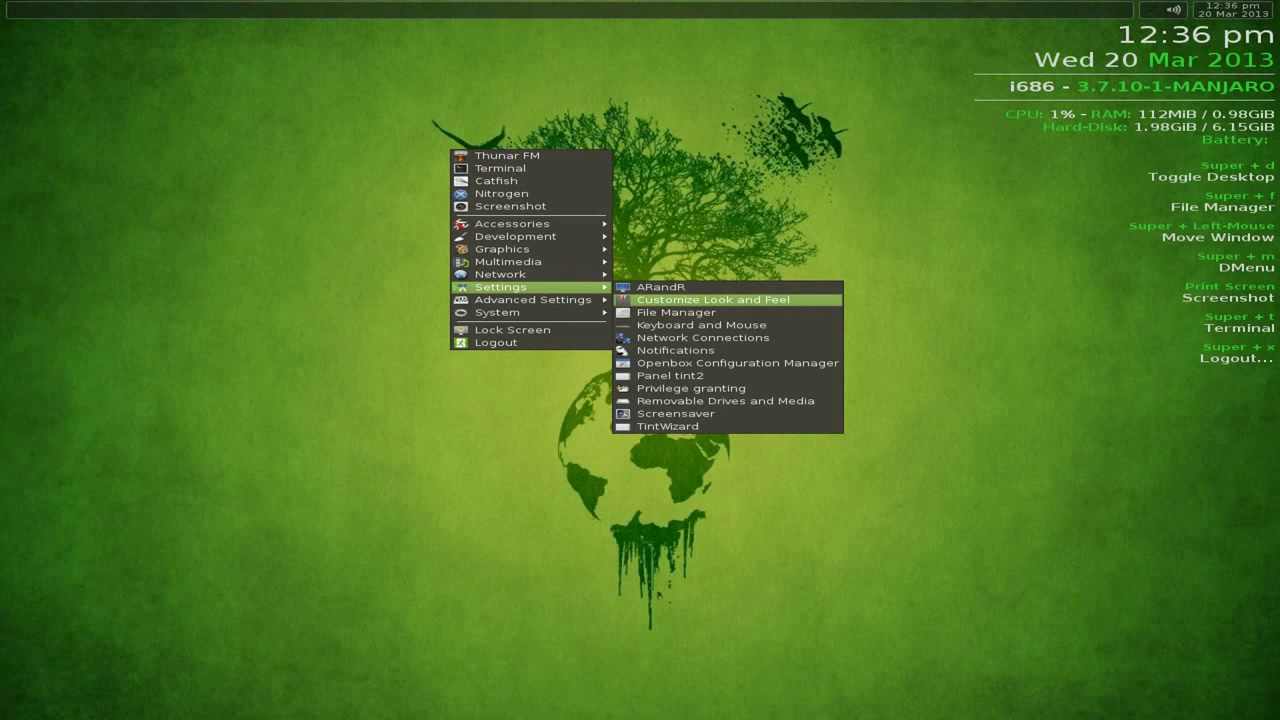
pyautogui.press('Down')
pyautogui.press('Down')
pyautogui.press('Down')
pyautogui.press('Down')
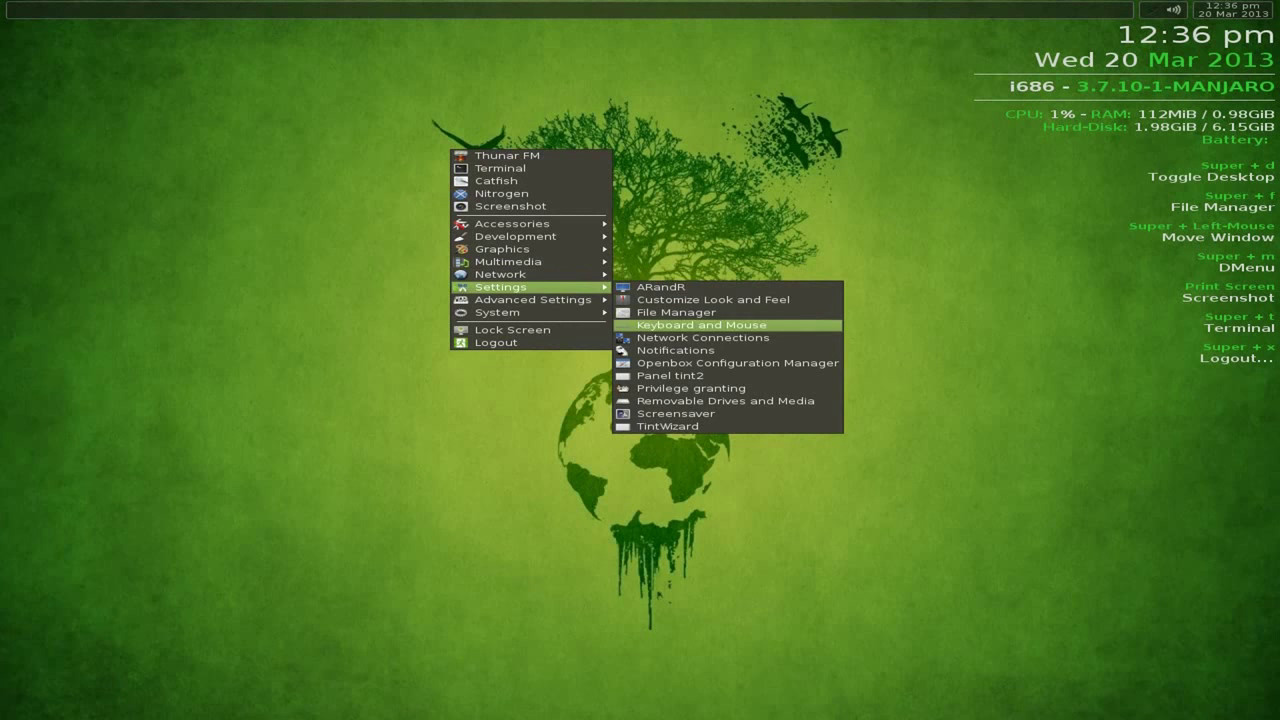
pyautogui.press('Down')
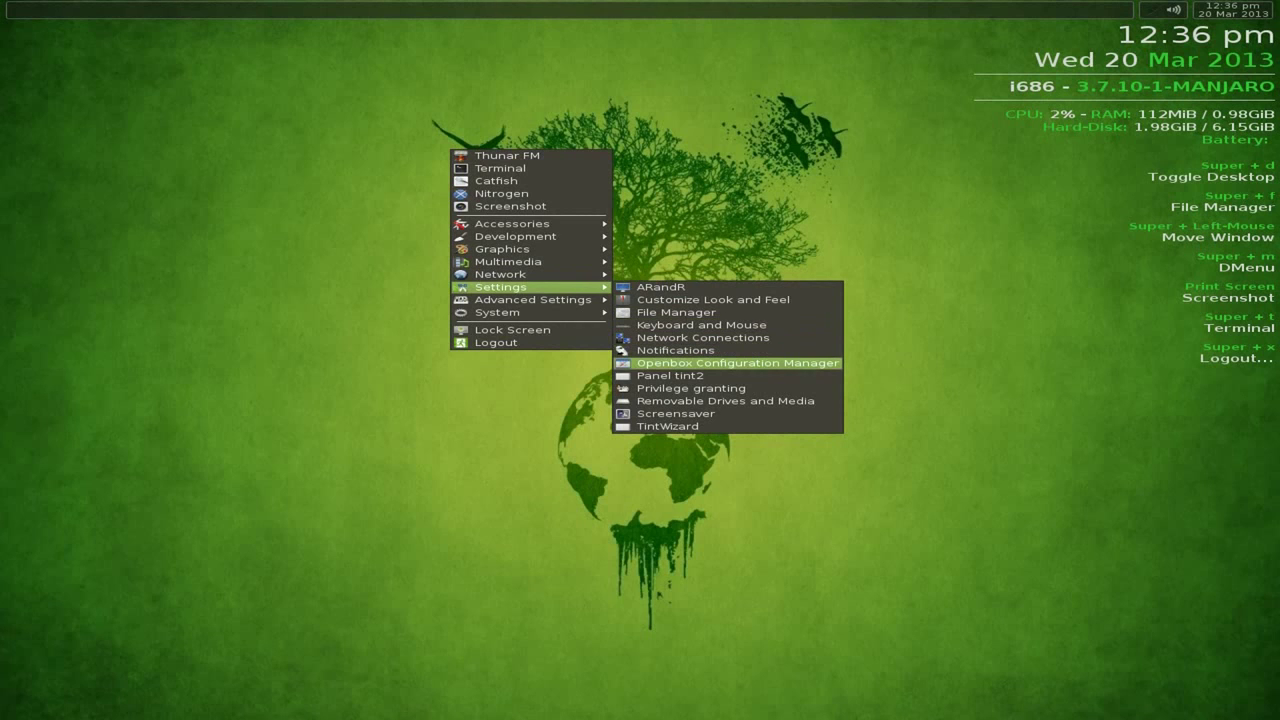
pyautogui.press('Down')
pyautogui.press('Down')
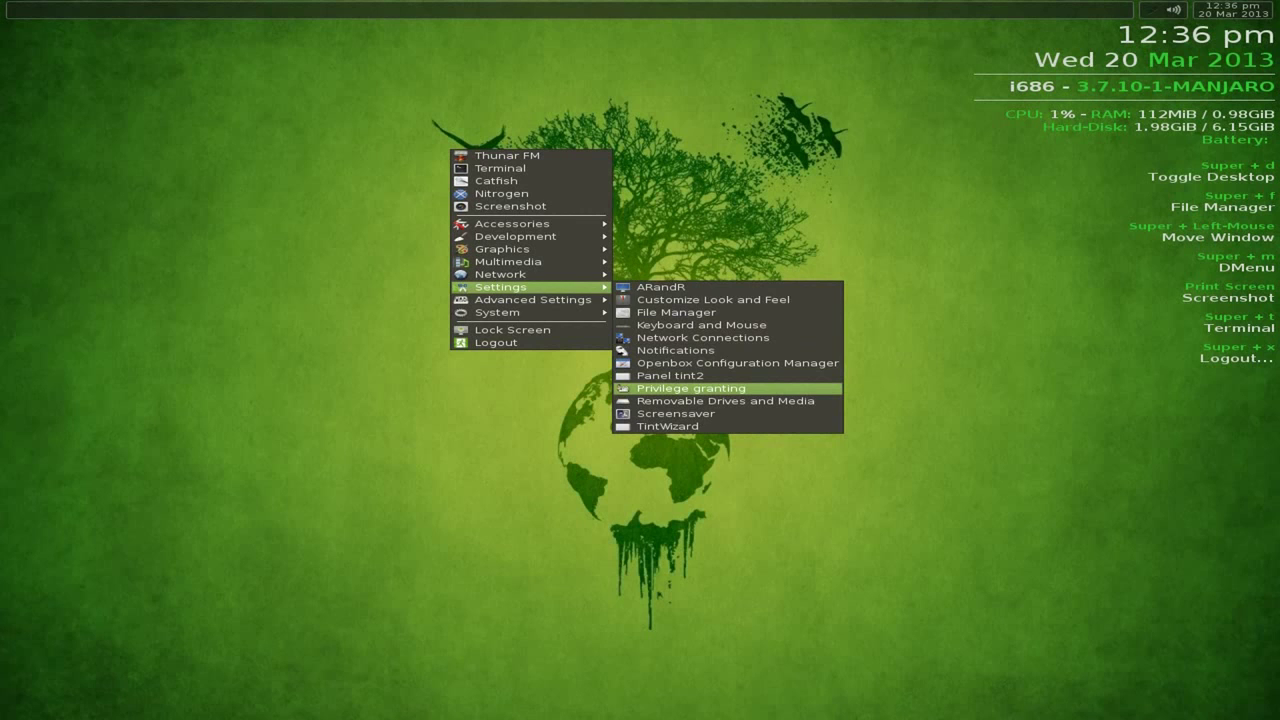
pyautogui.press('Down')
pyautogui.press('Down')
pyautogui.press('Down')
pyautogui.press('Up')
pyautogui.press('Up')
pyautogui.press('Up')
pyautogui.press('Up')
pyautogui.press('Up')
pyautogui.press('Up')
pyautogui.press('Up')
pyautogui.press('Up')
pyautogui.press('Up')
pyautogui.press('Left')
# Examine the configuration entries in the Advanced Settings category, from Reconfigure Openbox down to Find Fastest Server.
pyautogui.press('Down')
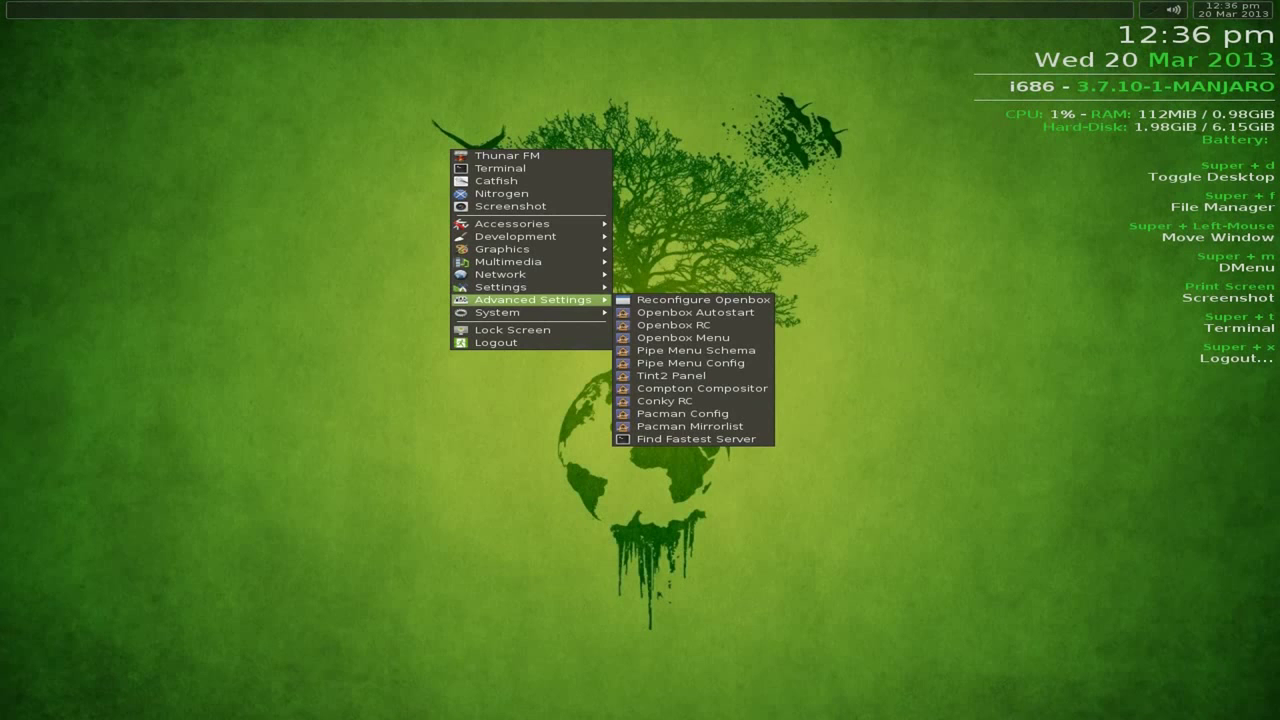
pyautogui.press('Right')
pyautogui.press('Down')
pyautogui.press('Down')
pyautogui.press('Down')
pyautogui.press('Down')
pyautogui.press('Down')
pyautogui.press('Down')
pyautogui.press('Down')
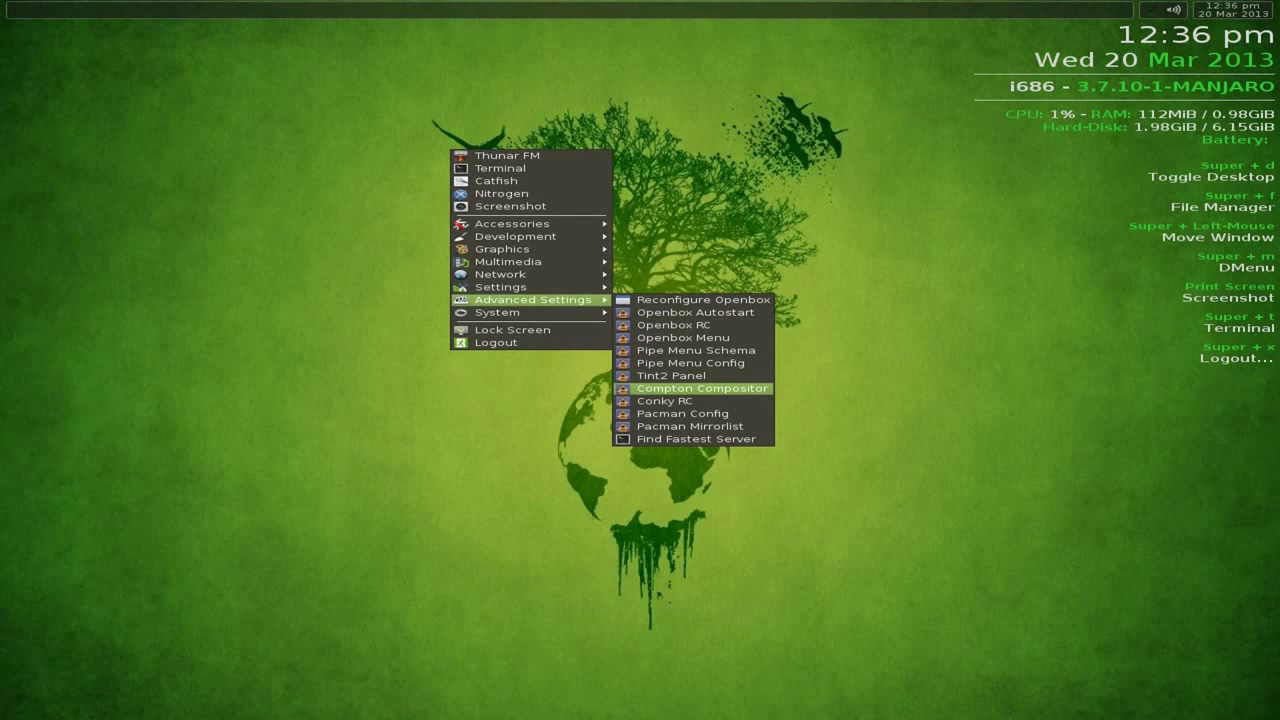
pyautogui.press('Down')
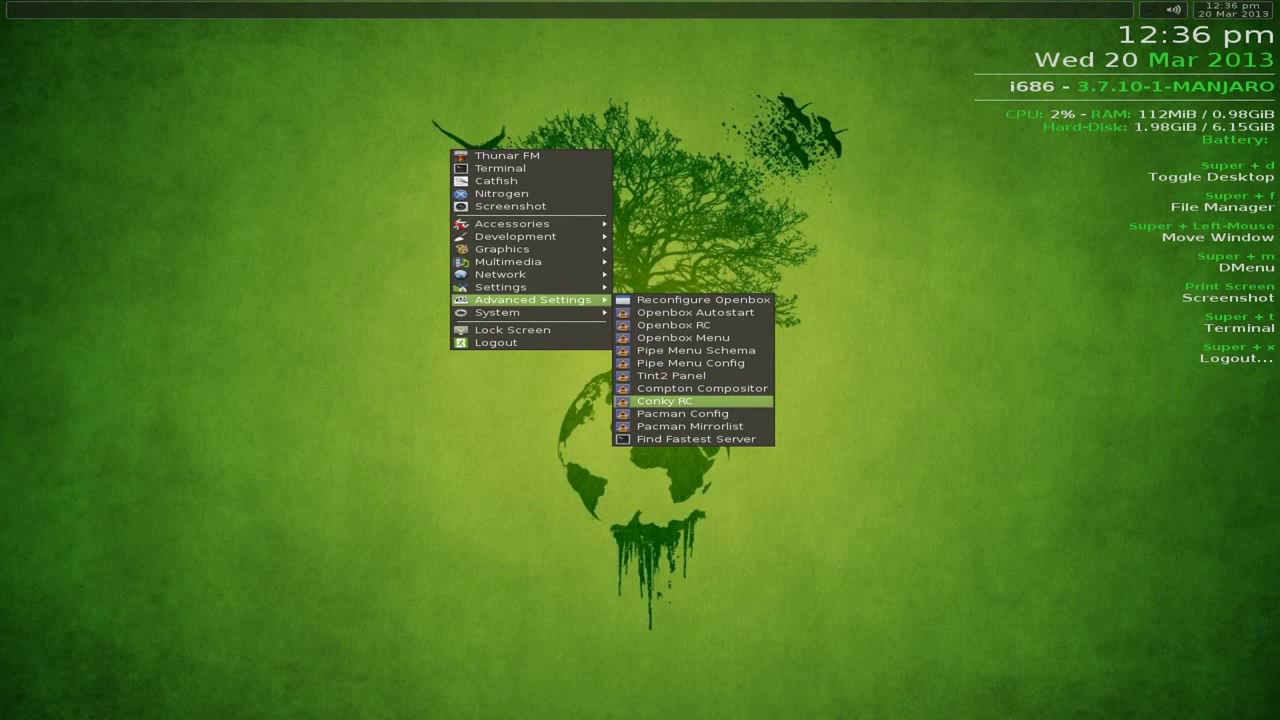
pyautogui.press('Down')
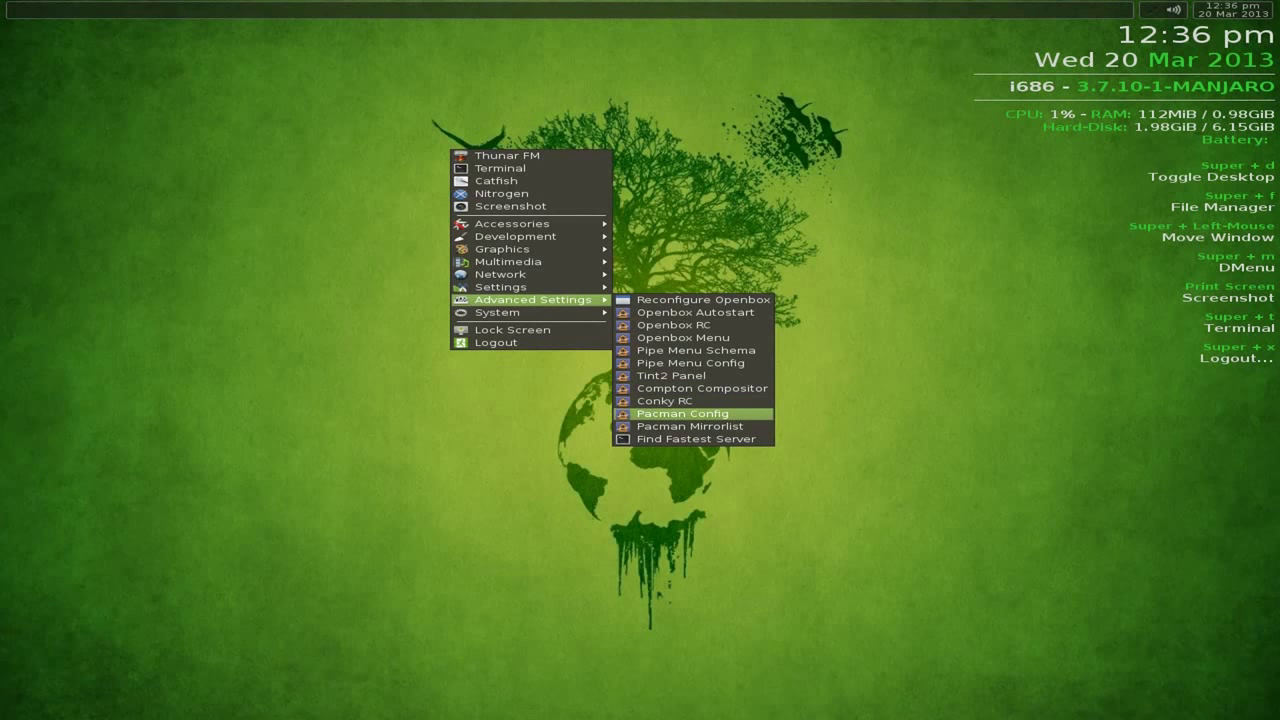
pyautogui.press('Down')
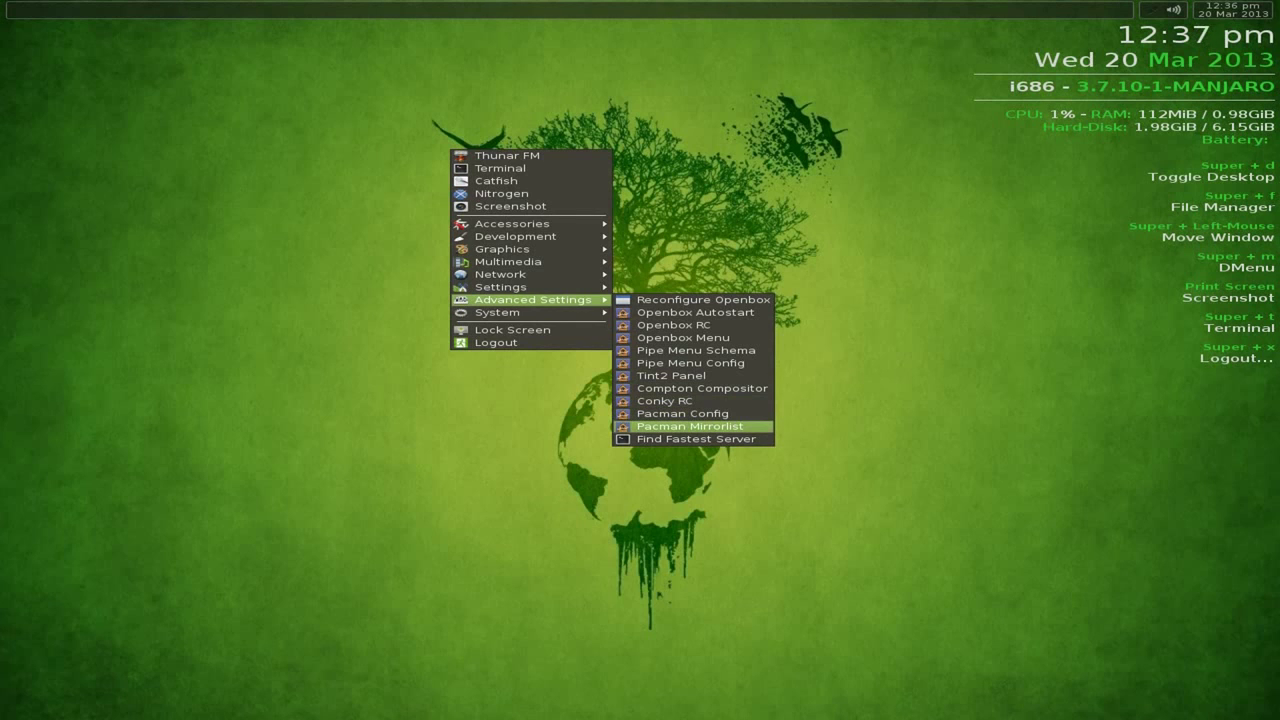
pyautogui.press('Down')
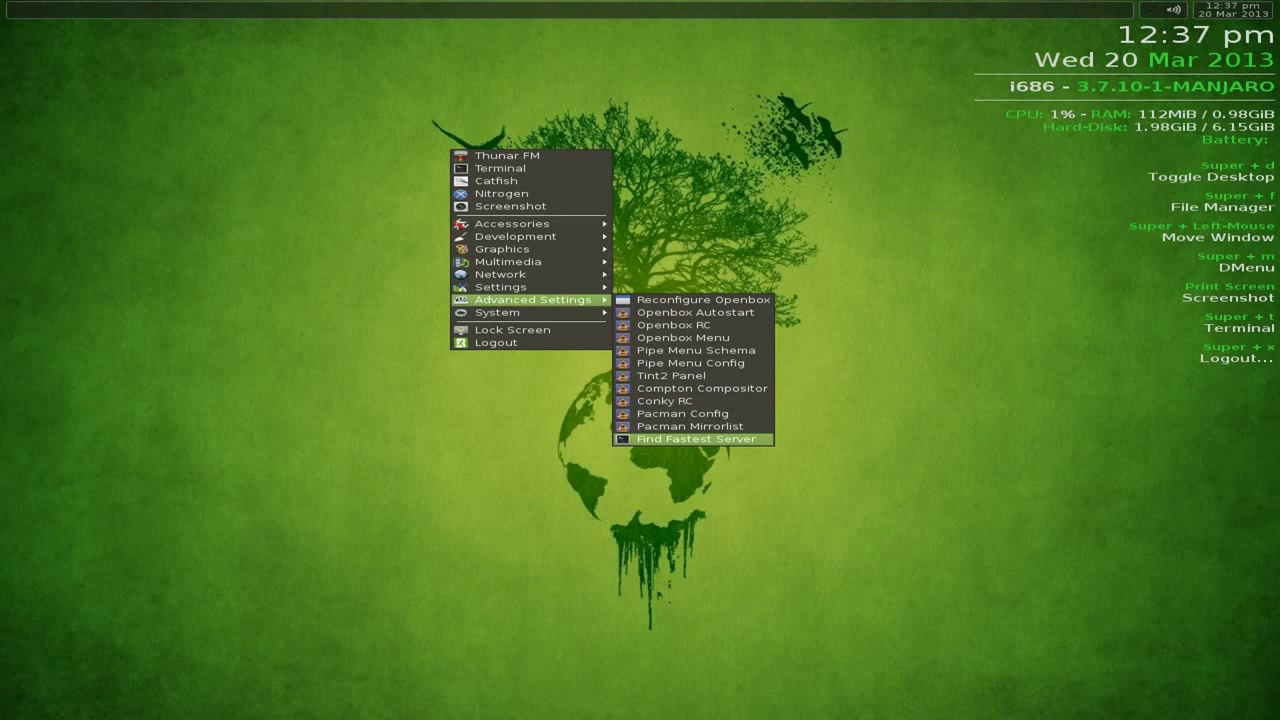
# Review the System category, launch Htop to view the running processes, and close it.
pyautogui.moveTo(540, 312)
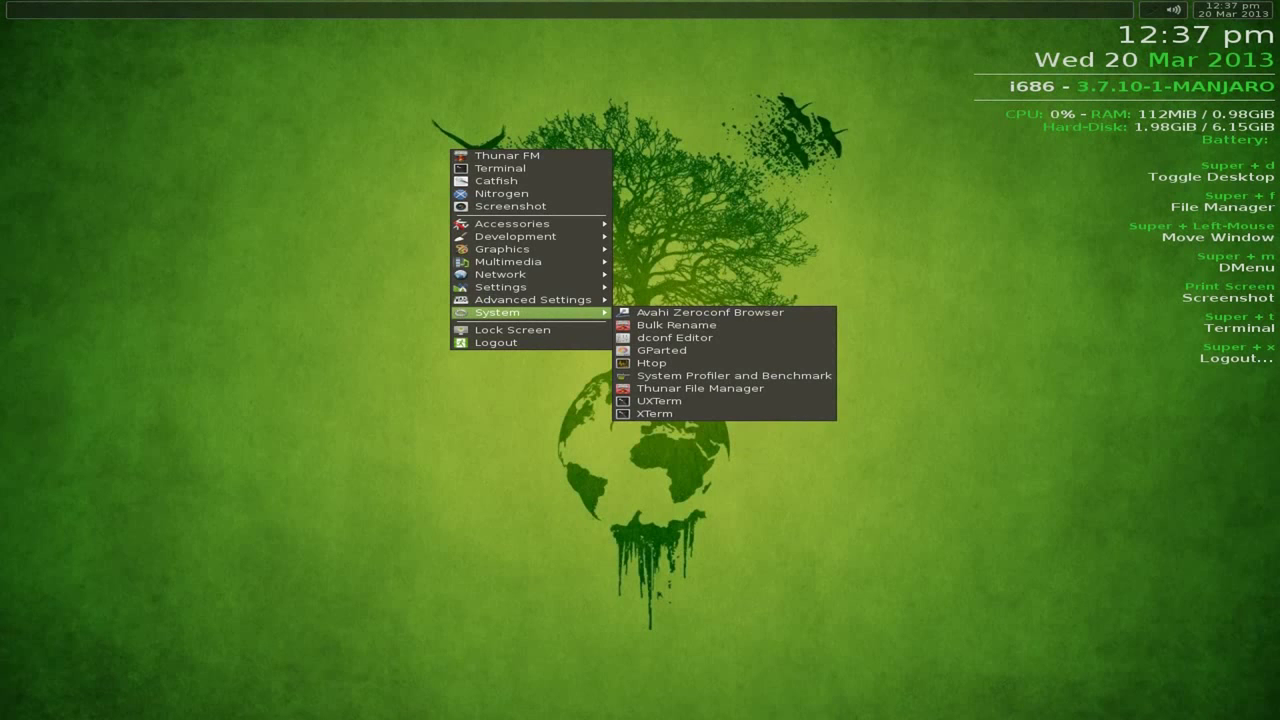
pyautogui.press('Right')
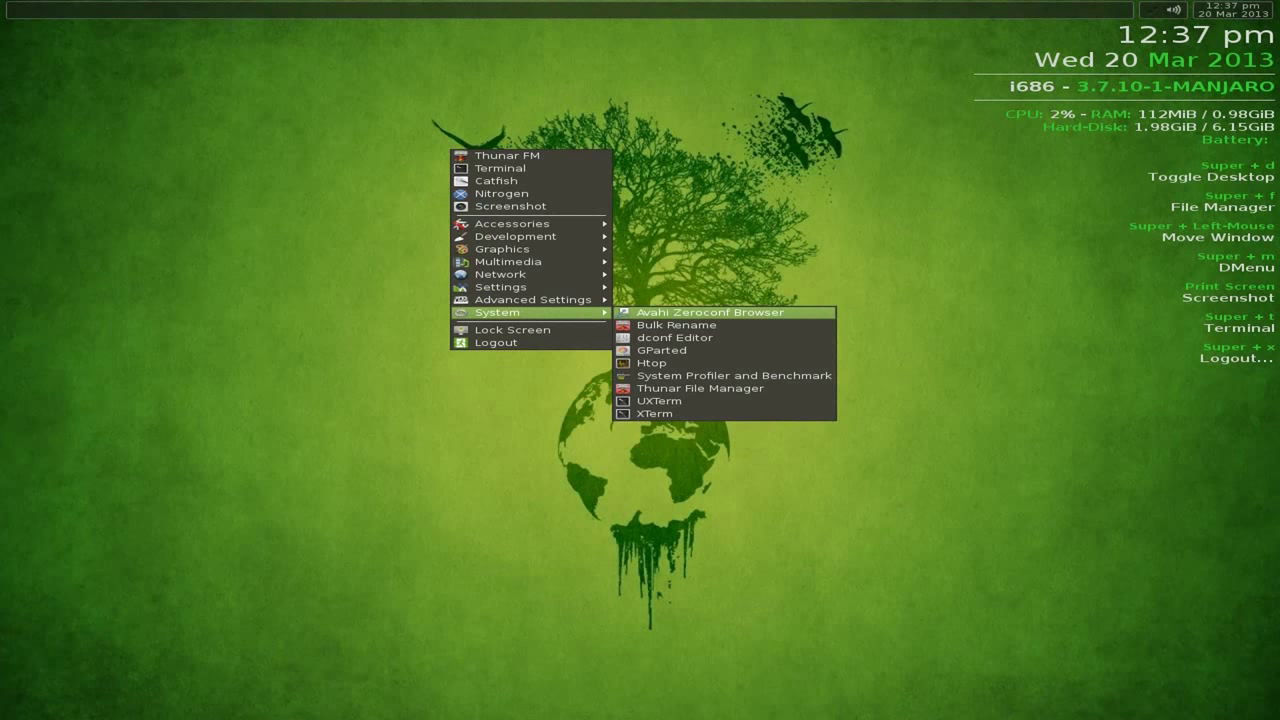
pyautogui.press('Down')
pyautogui.press('Down')
pyautogui.press('Down')
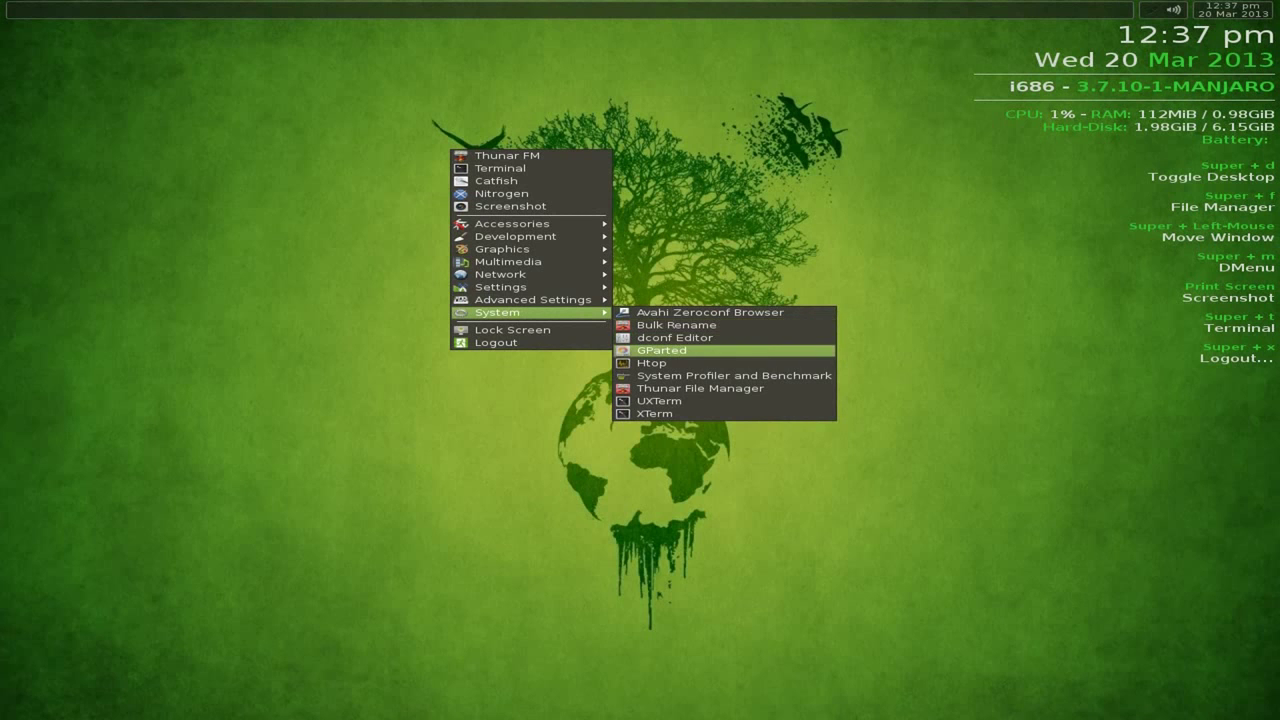
pyautogui.press('Down')
pyautogui.press('Return')
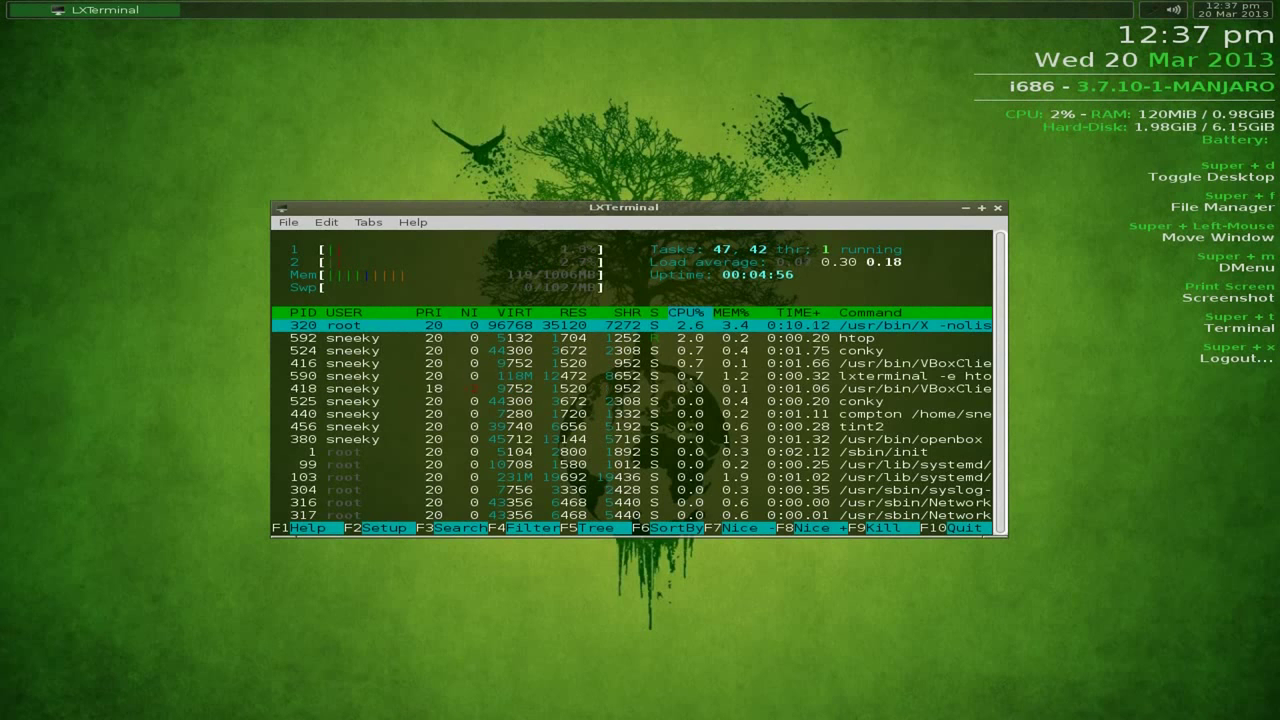
pyautogui.click(997, 207)
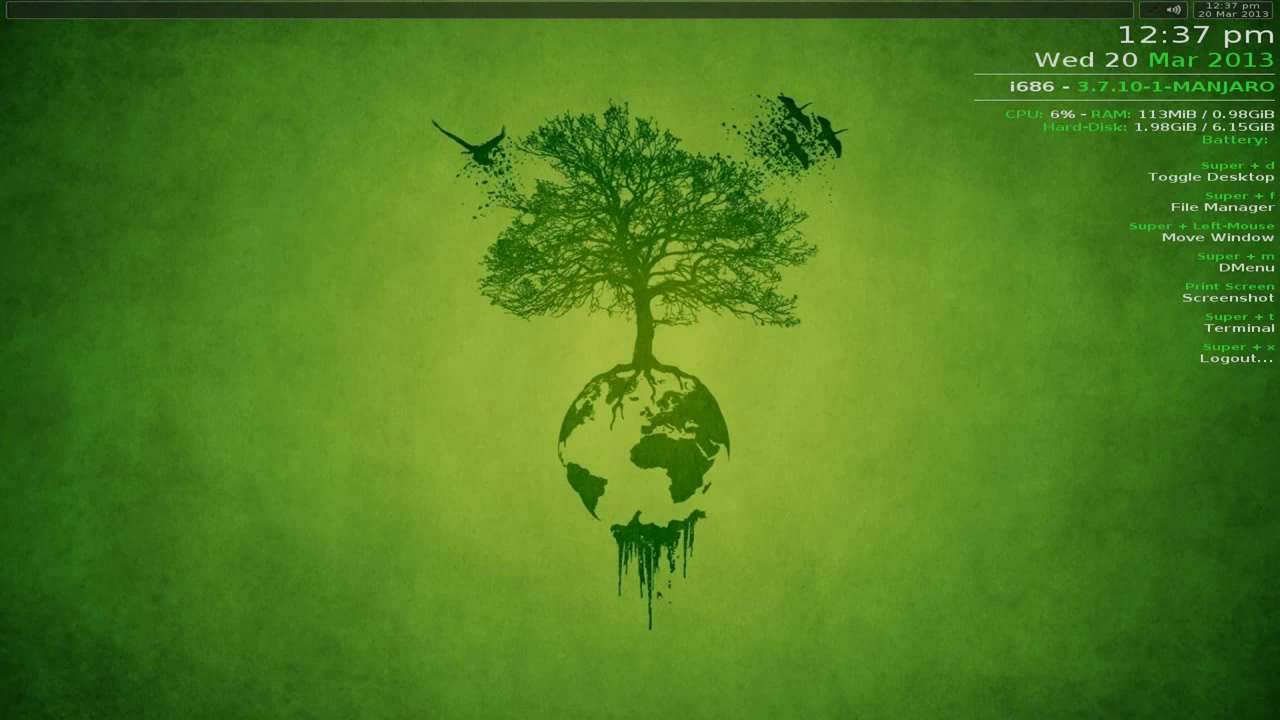
# Revisit the System category to look at the System Profiler and Benchmark entry, leaving the desktop clear.
pyautogui.rightClick(610, 202)
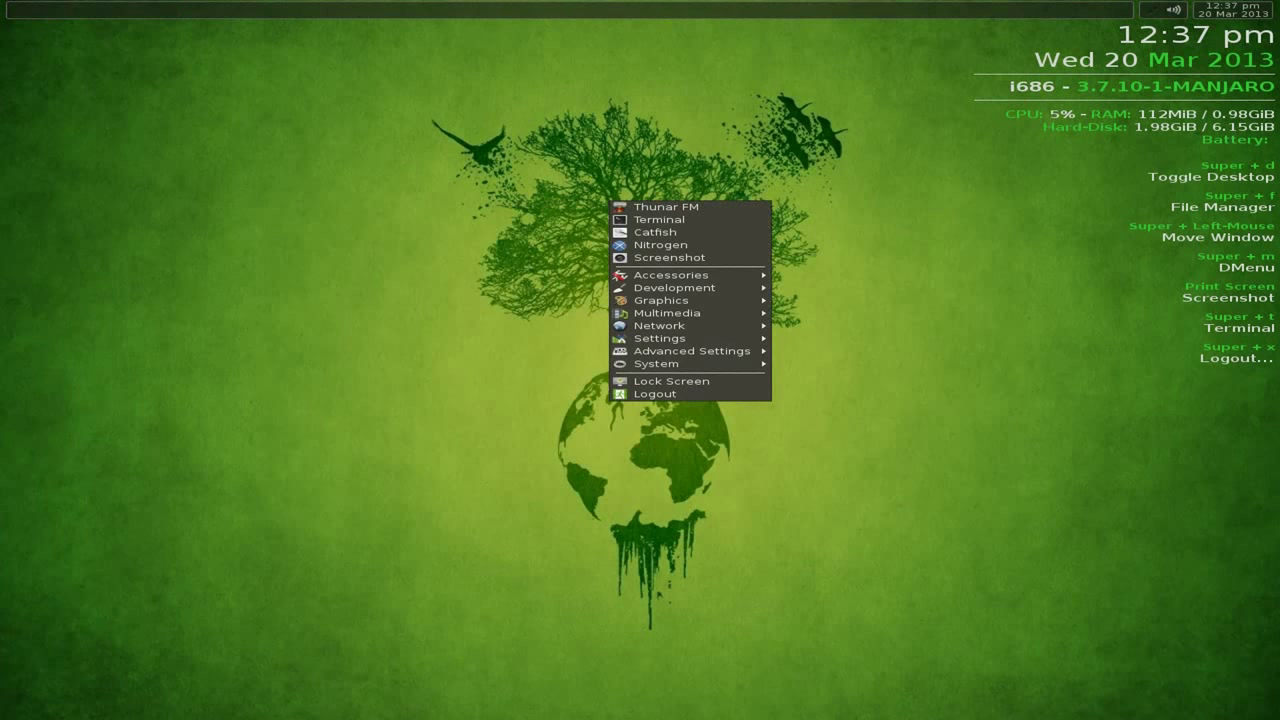
pyautogui.moveTo(690, 363)
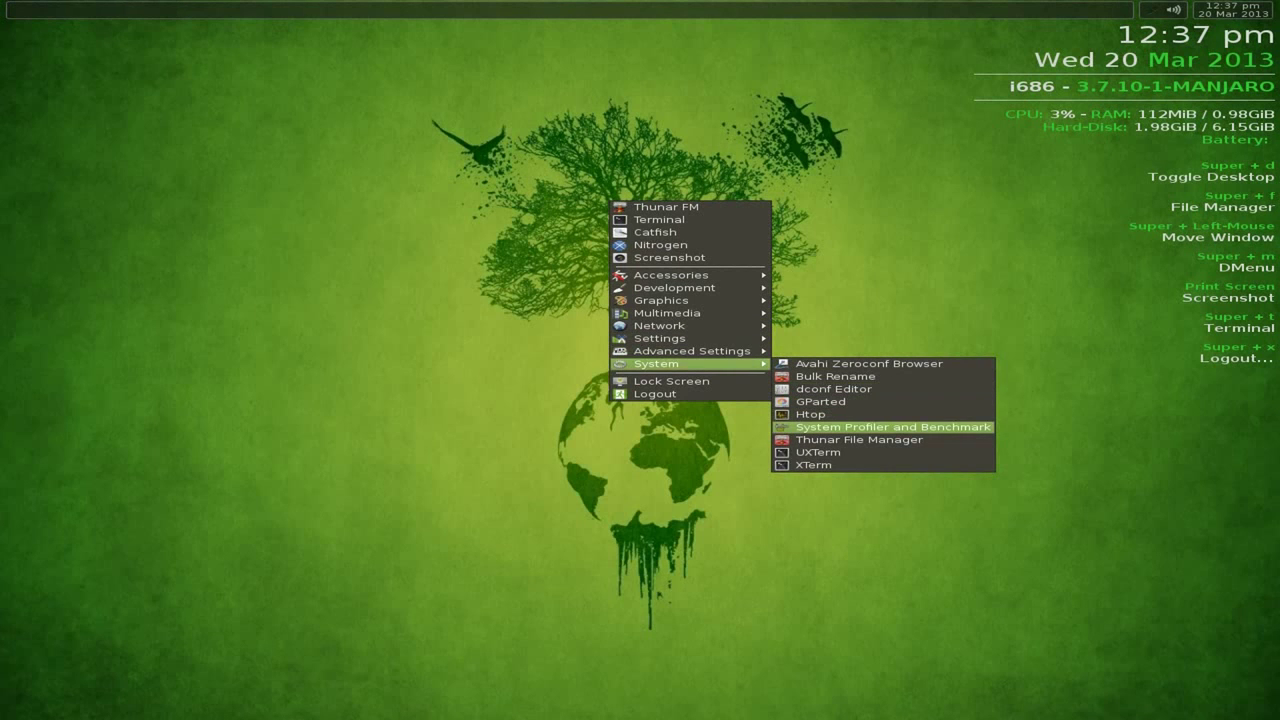
pyautogui.press('Escape')
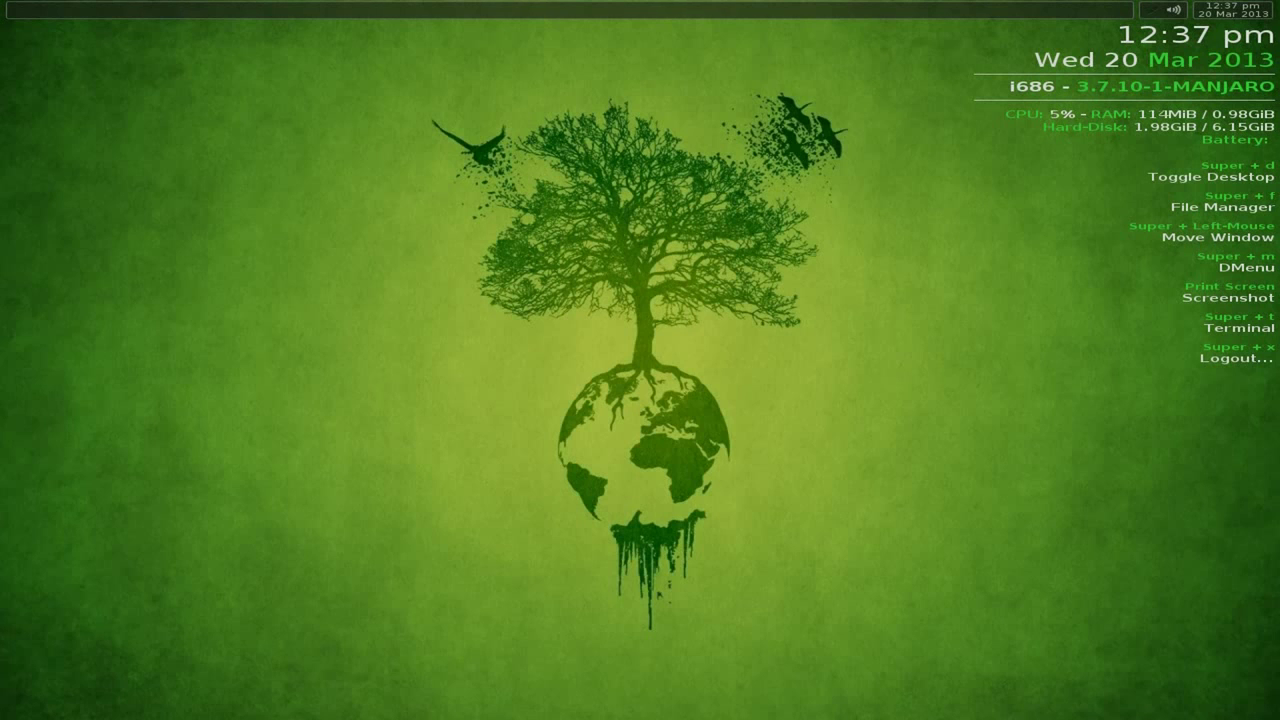
# Run "sudo pacman -S abiword" in a new terminal and authorize it with the account password.
pyautogui.press('super+t')
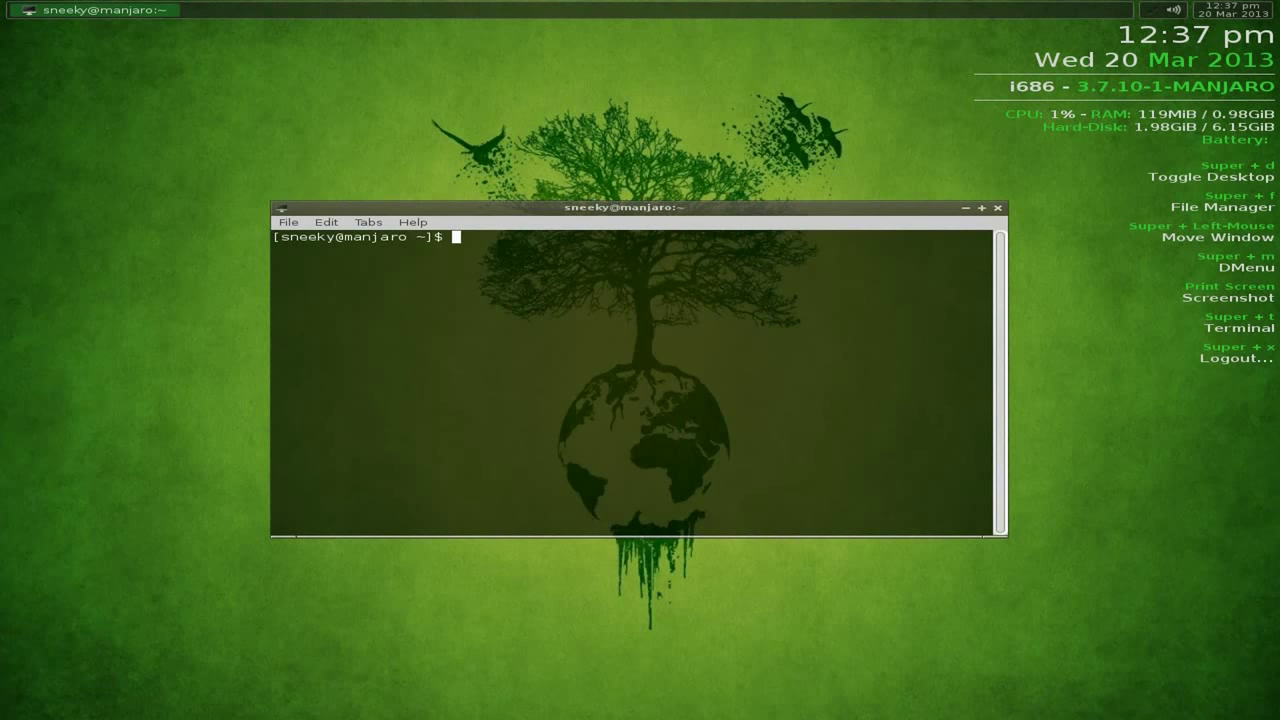
pyautogui.write('sudo')
pyautogui.write(' pac')
pyautogui.write('man')
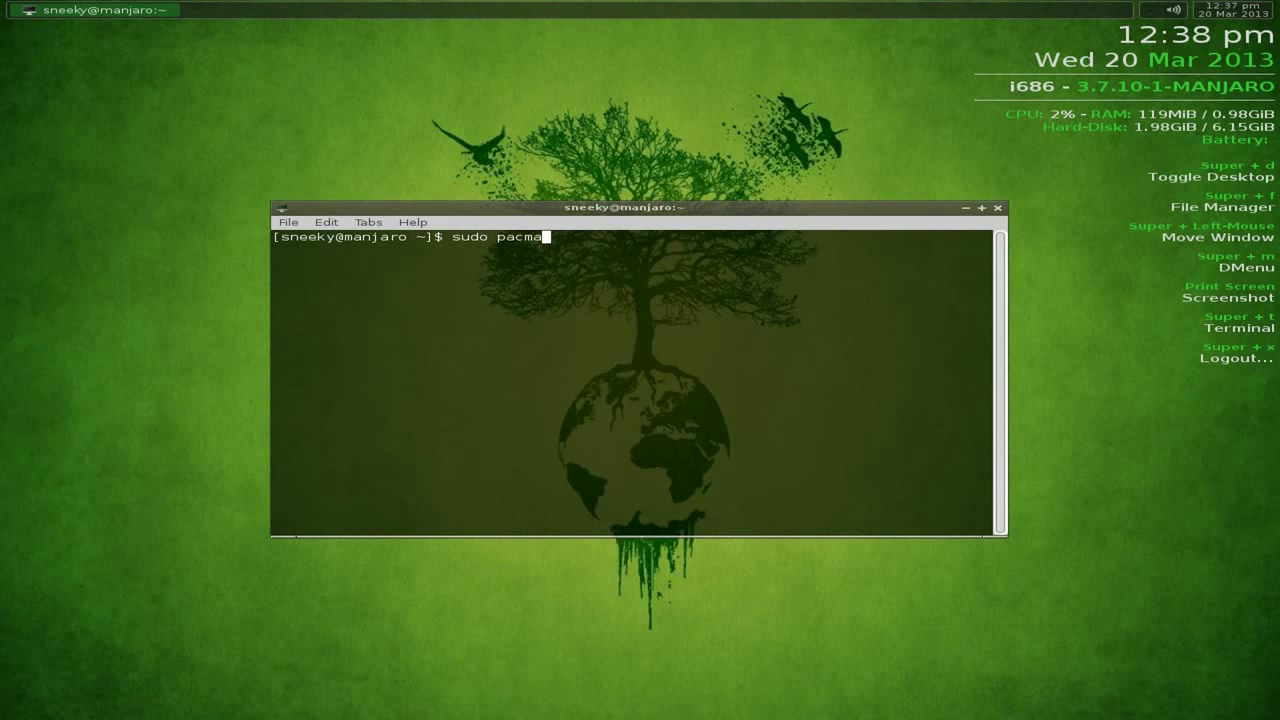
pyautogui.write(' -S abiword')
pyautogui.press('Return')
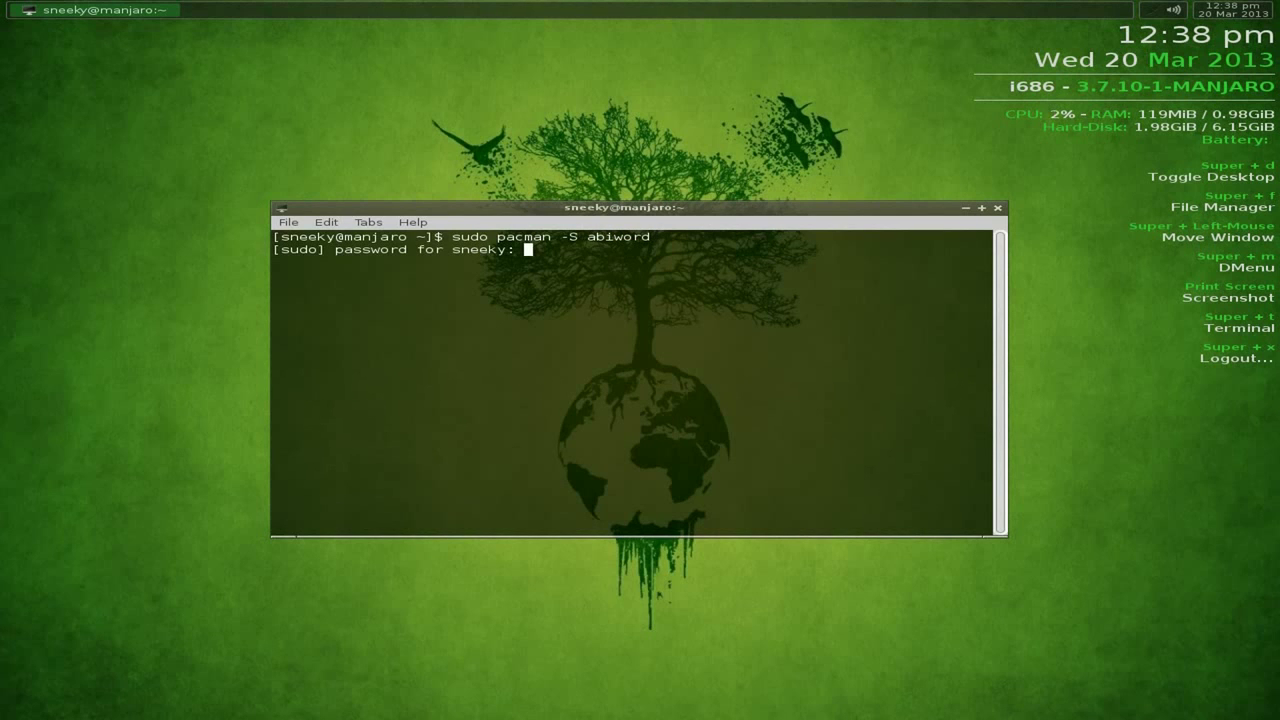
pyautogui.press('Return')
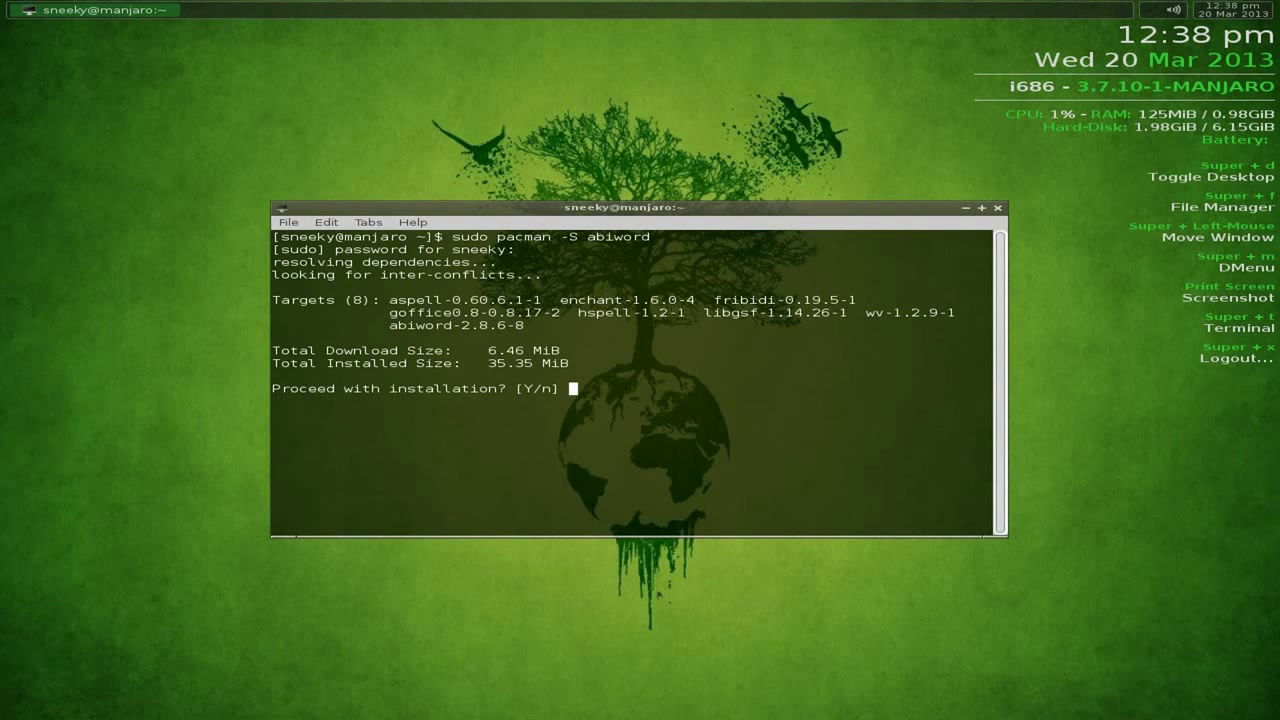
# Accept the AbiWord installation with y and close the terminal once the packages are installed.
pyautogui.write('y')
pyautogui.press('Return')
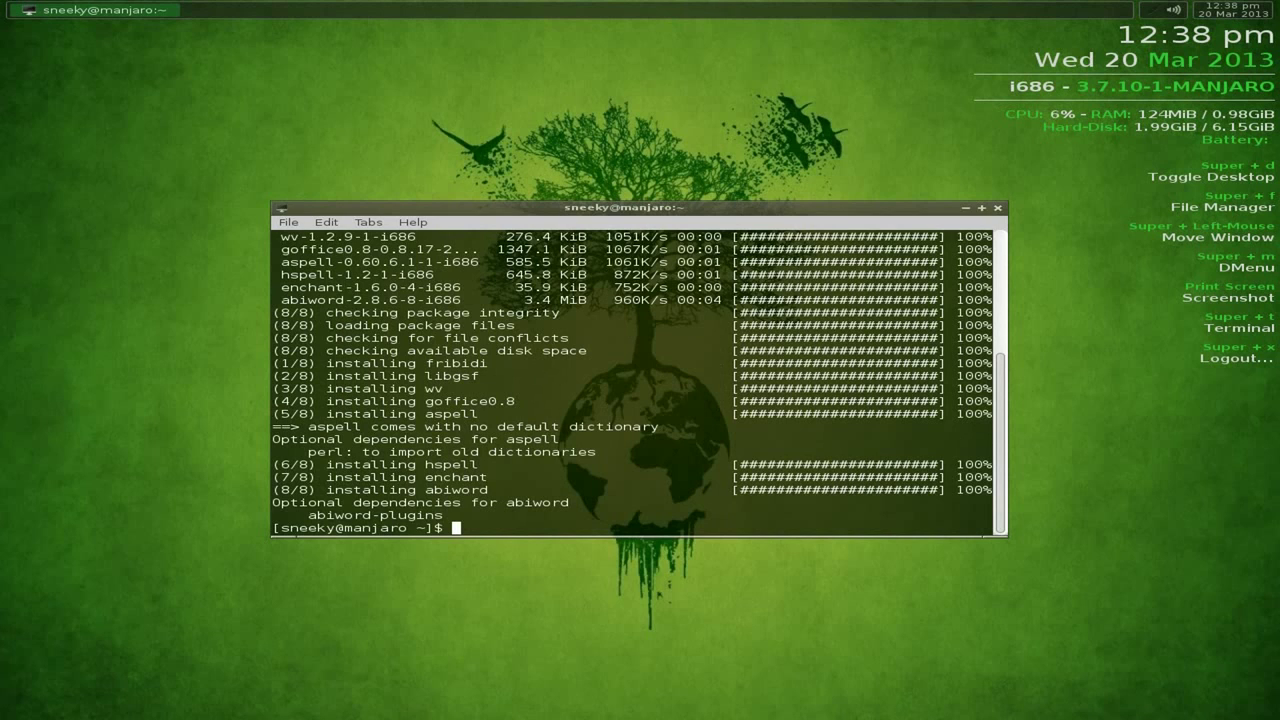
pyautogui.click(997, 208)
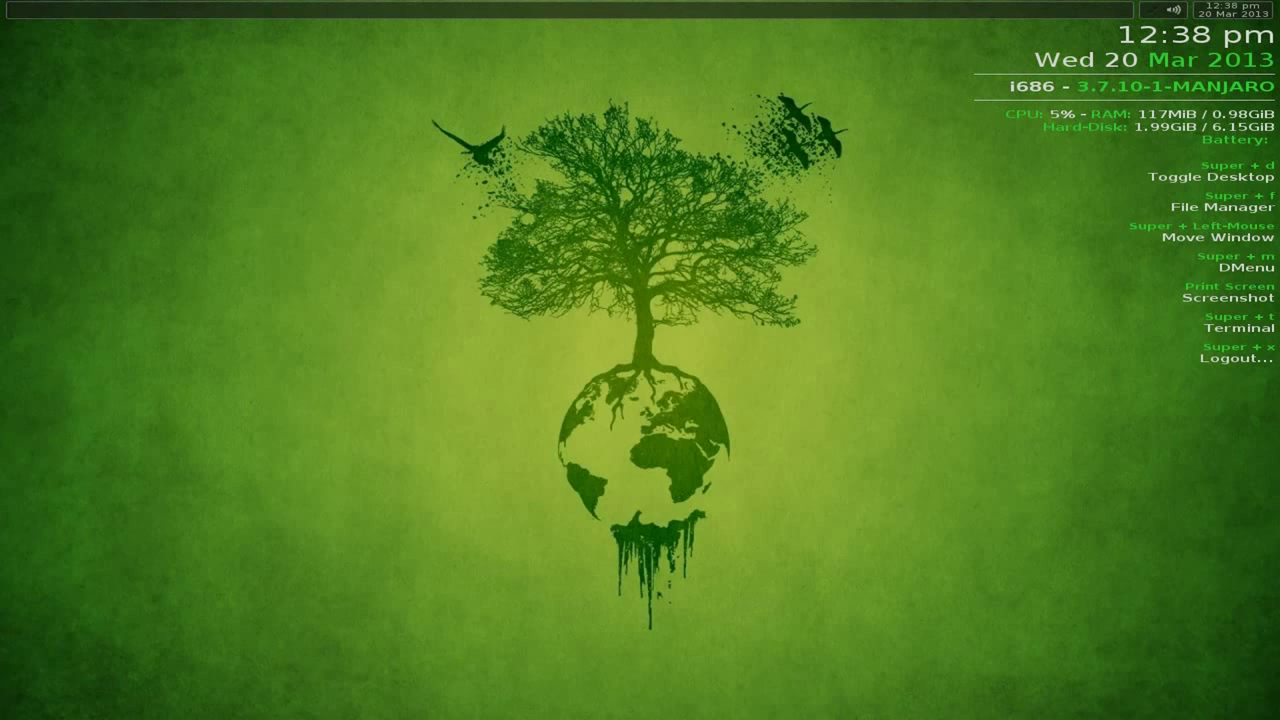
# Launch AbiWord from the Office category and maximize its window.
pyautogui.rightClick(469, 160)
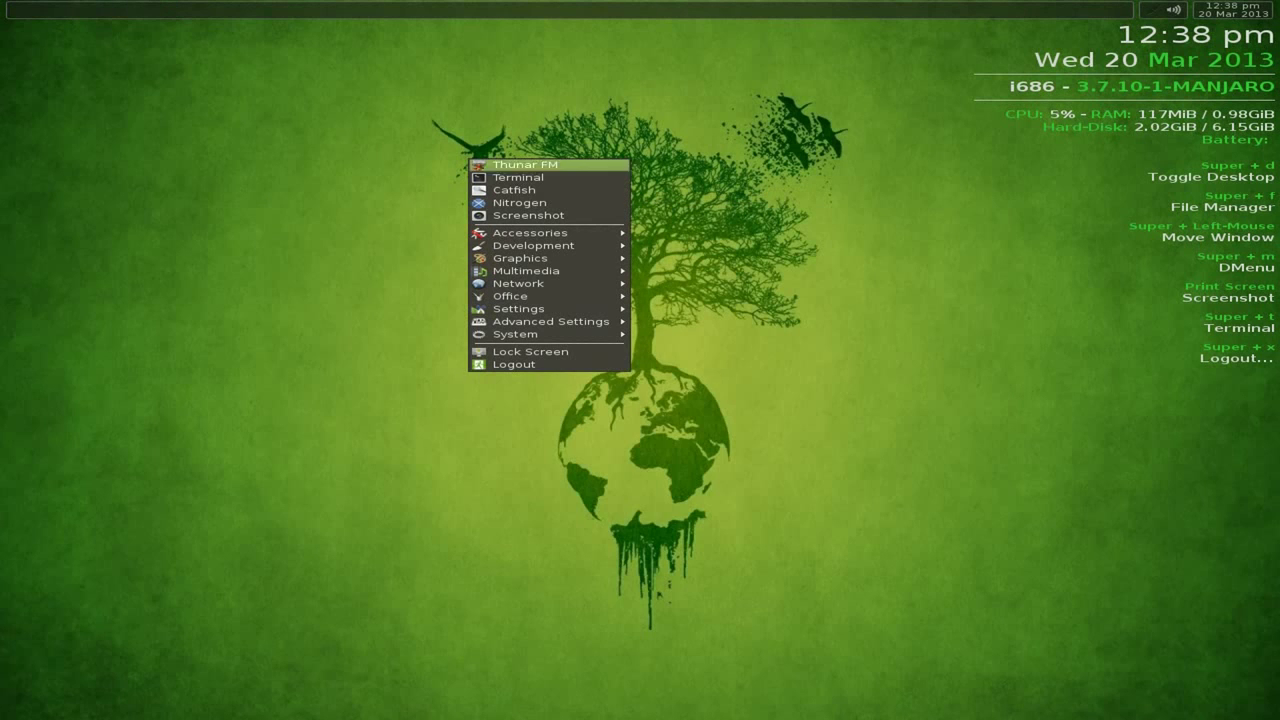
pyautogui.moveTo(530, 296)
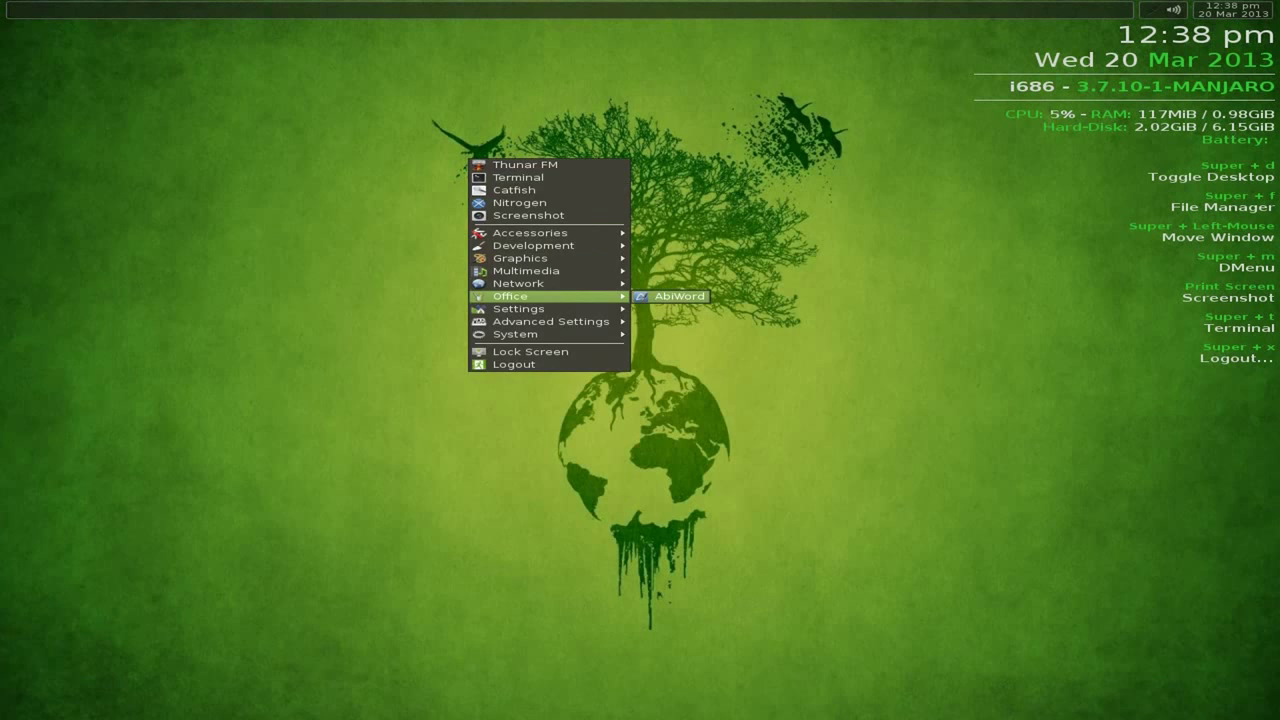
pyautogui.click(680, 296)
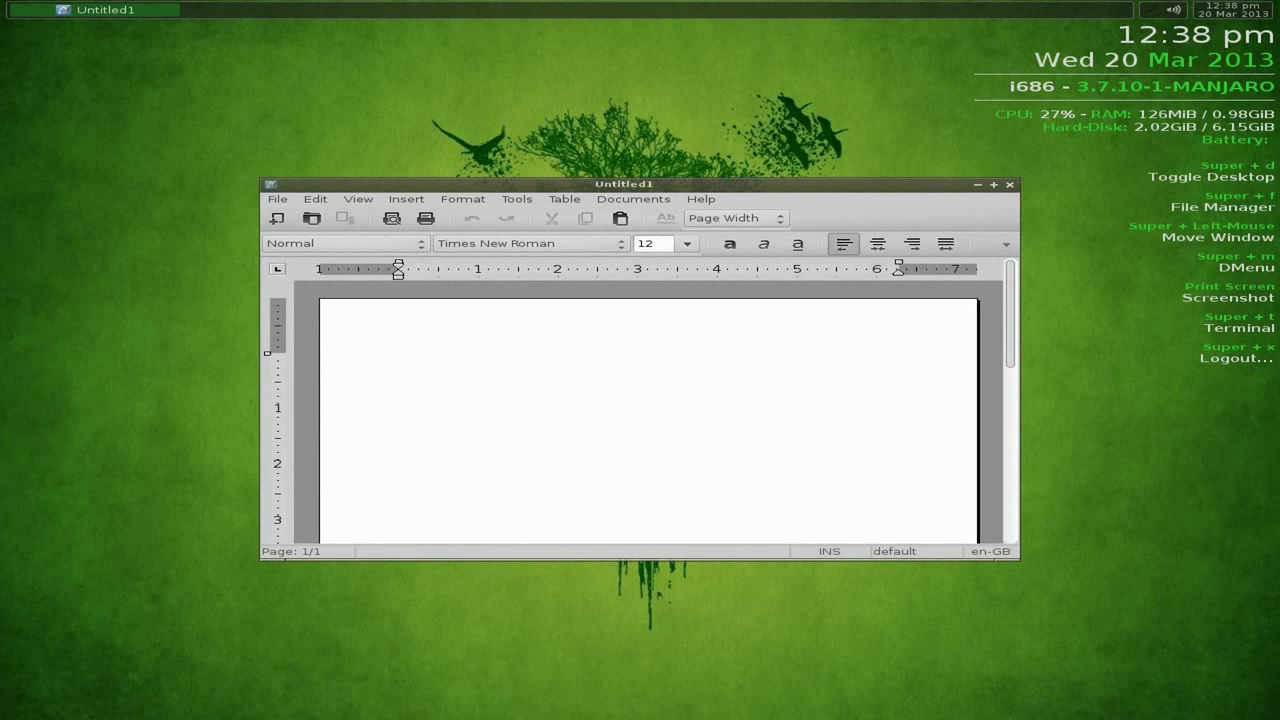
pyautogui.press('super+Up')
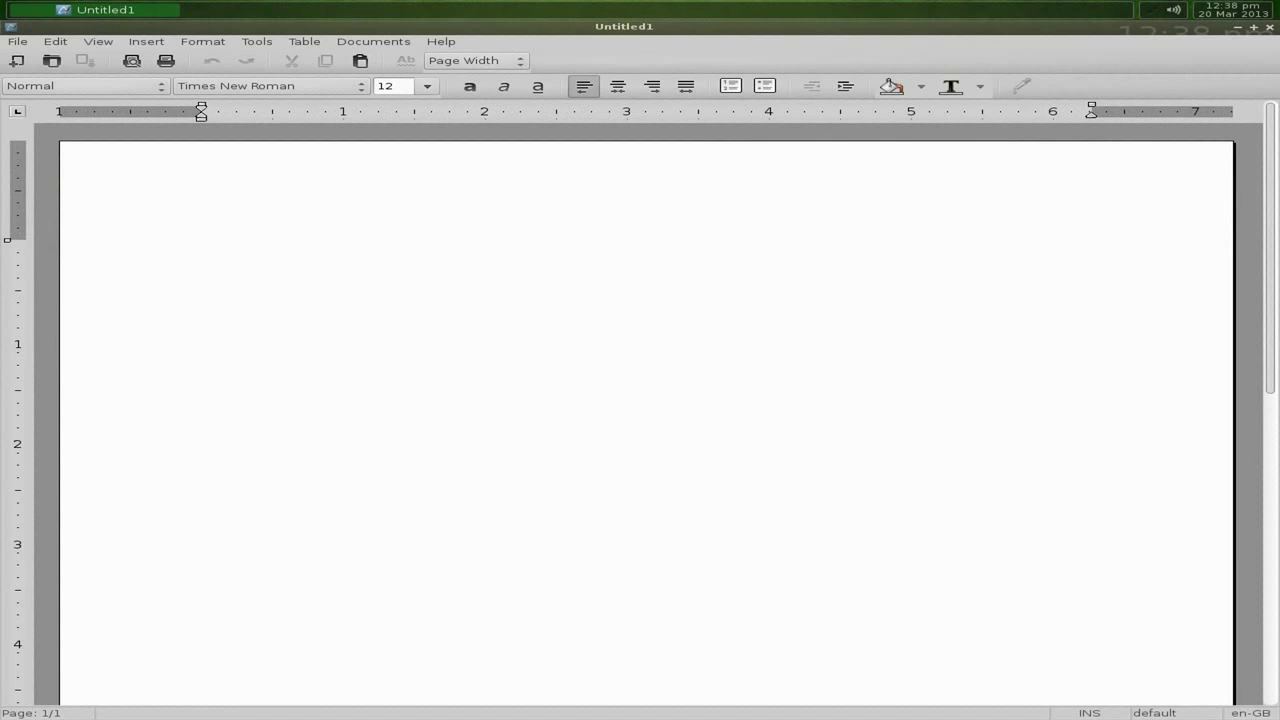
# View AbiWord's version information in the About abiword dialog, dismiss it and quit AbiWord.
pyautogui.hotkey('alt', 'h')
pyautogui.press('Down')
pyautogui.press('Down')
pyautogui.press('Down')
pyautogui.press('Down')
pyautogui.press('Down')
pyautogui.press('Down')
pyautogui.press('Down')
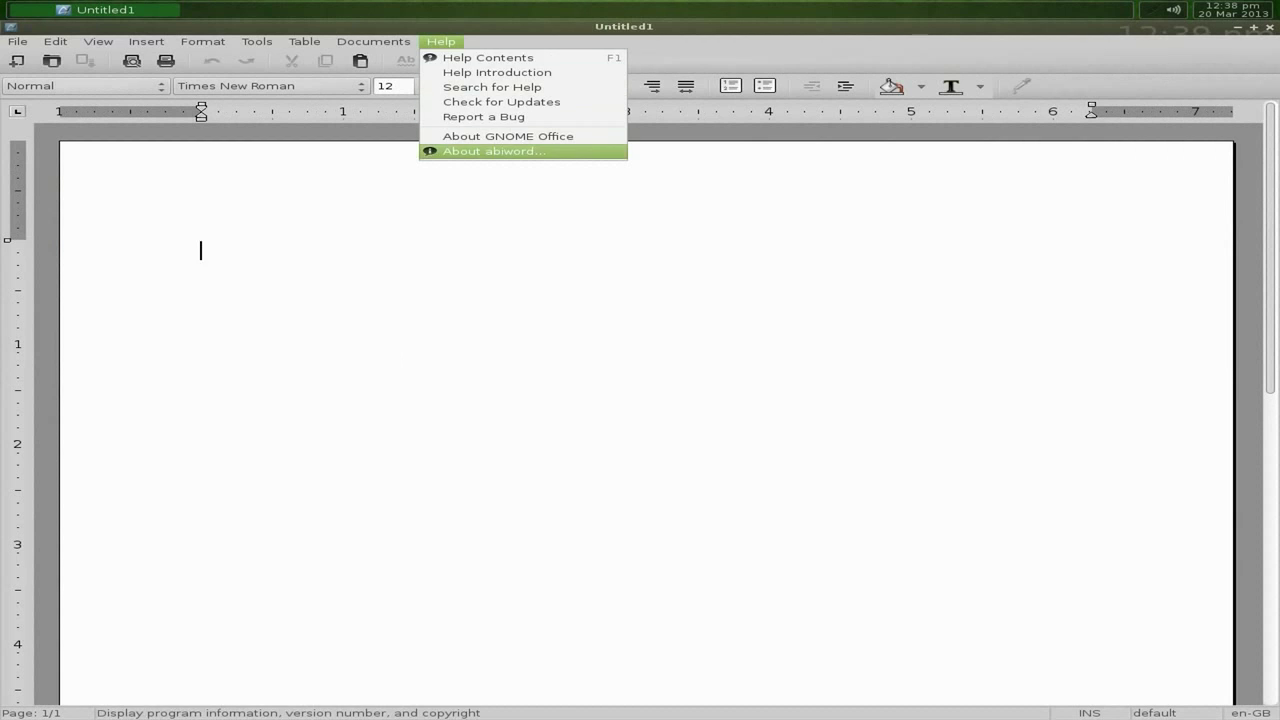
pyautogui.press('Return')
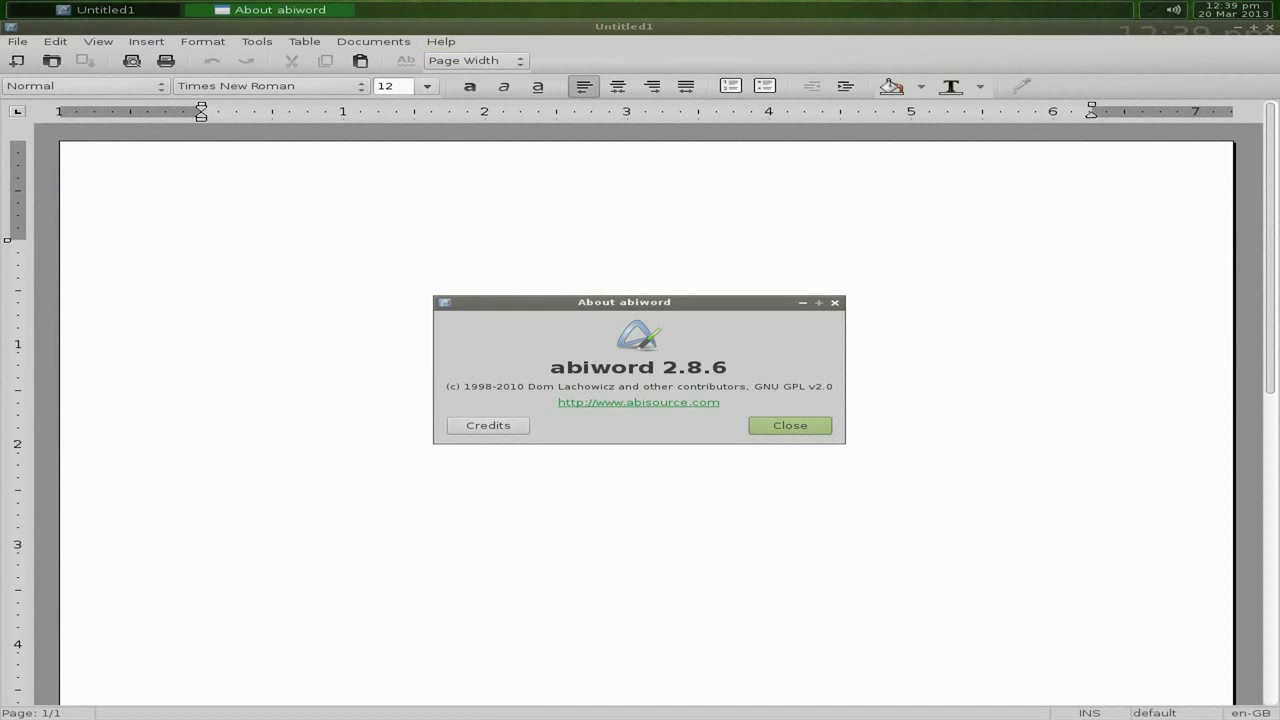
pyautogui.press('Return')
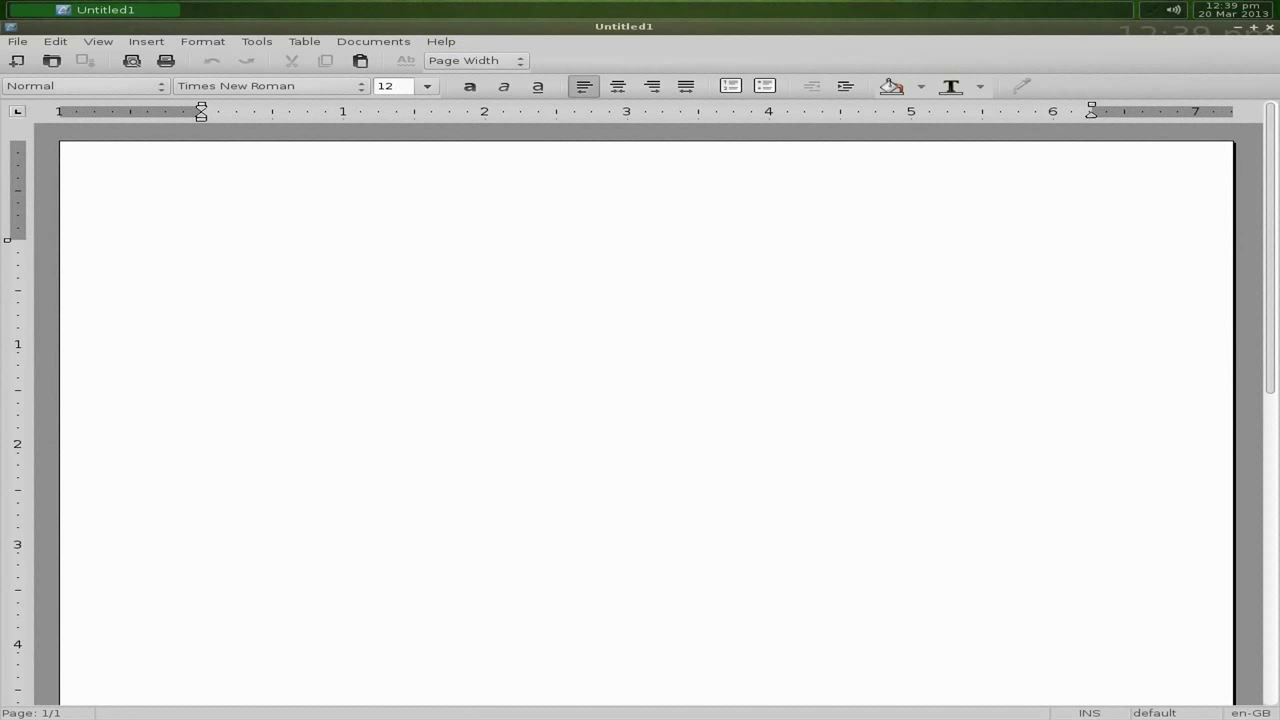
pyautogui.hotkey('alt', 'F4')
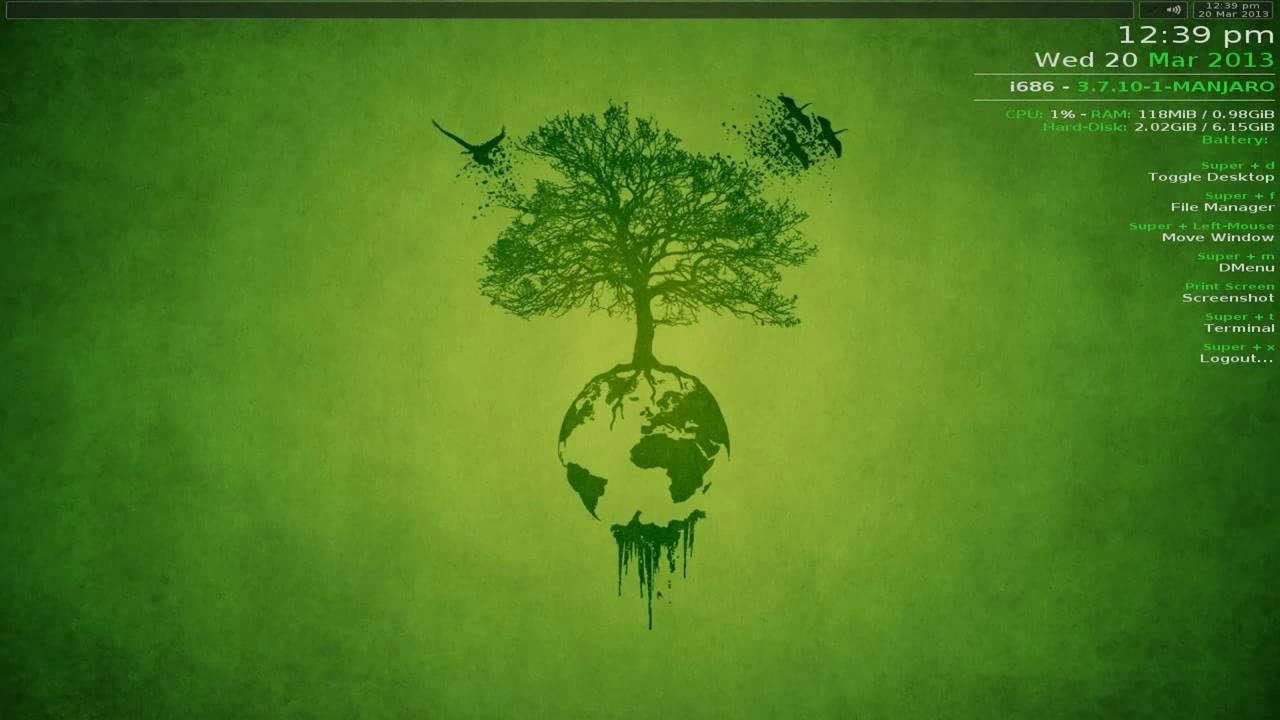
# Search the repositories with "sudo pacman -Ss openshot" in a new terminal, authorizing with the account password.
pyautogui.press('super+t')
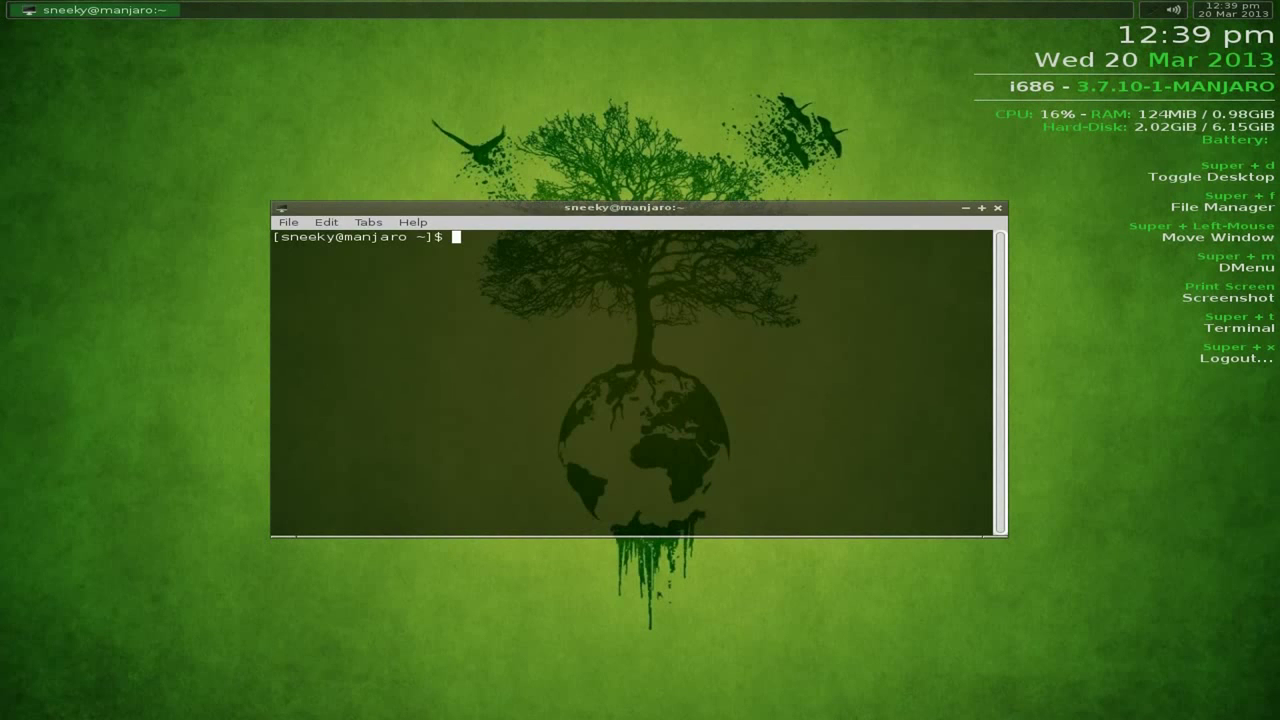
pyautogui.write('sudo pac')
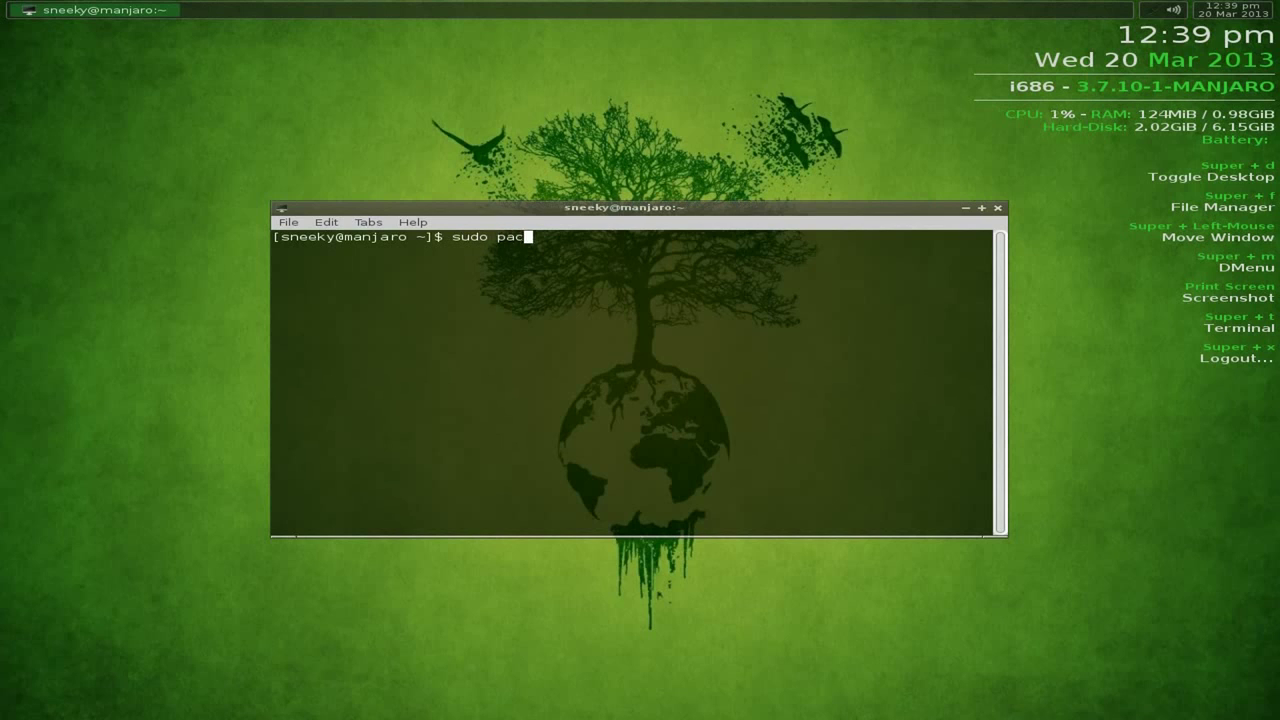
pyautogui.write('man -Ss openshot')
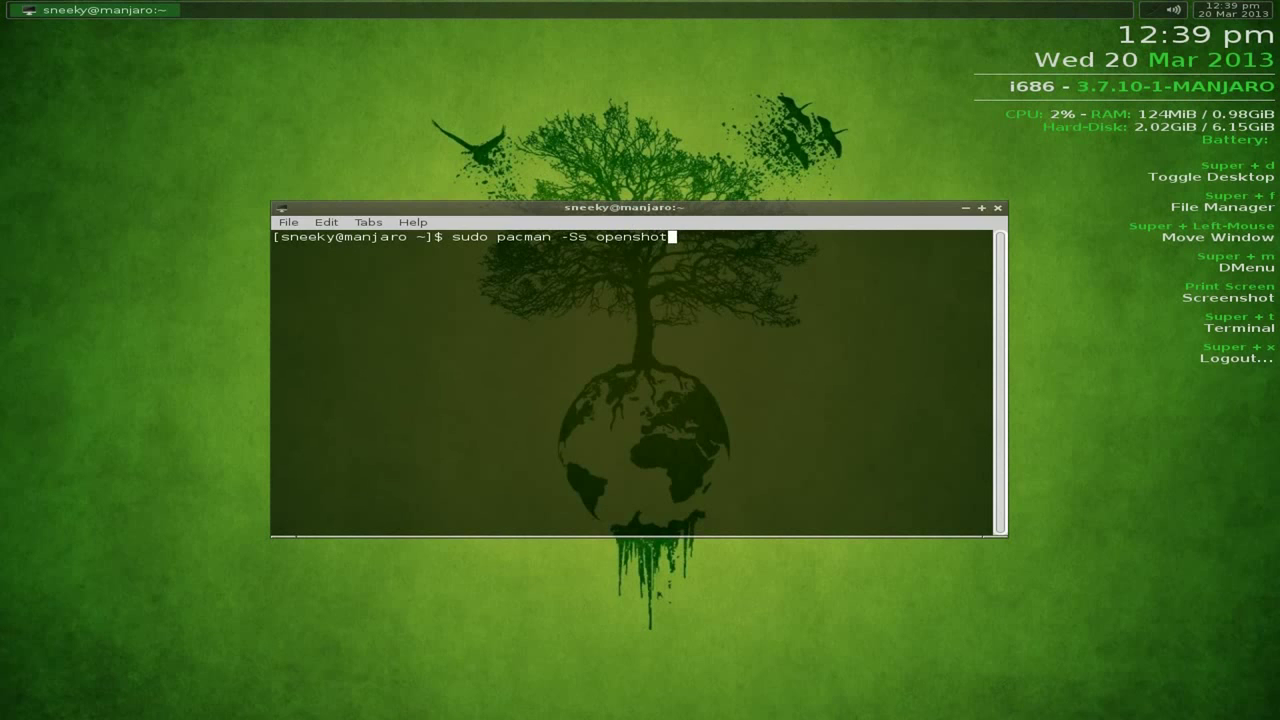
pyautogui.press('Return')
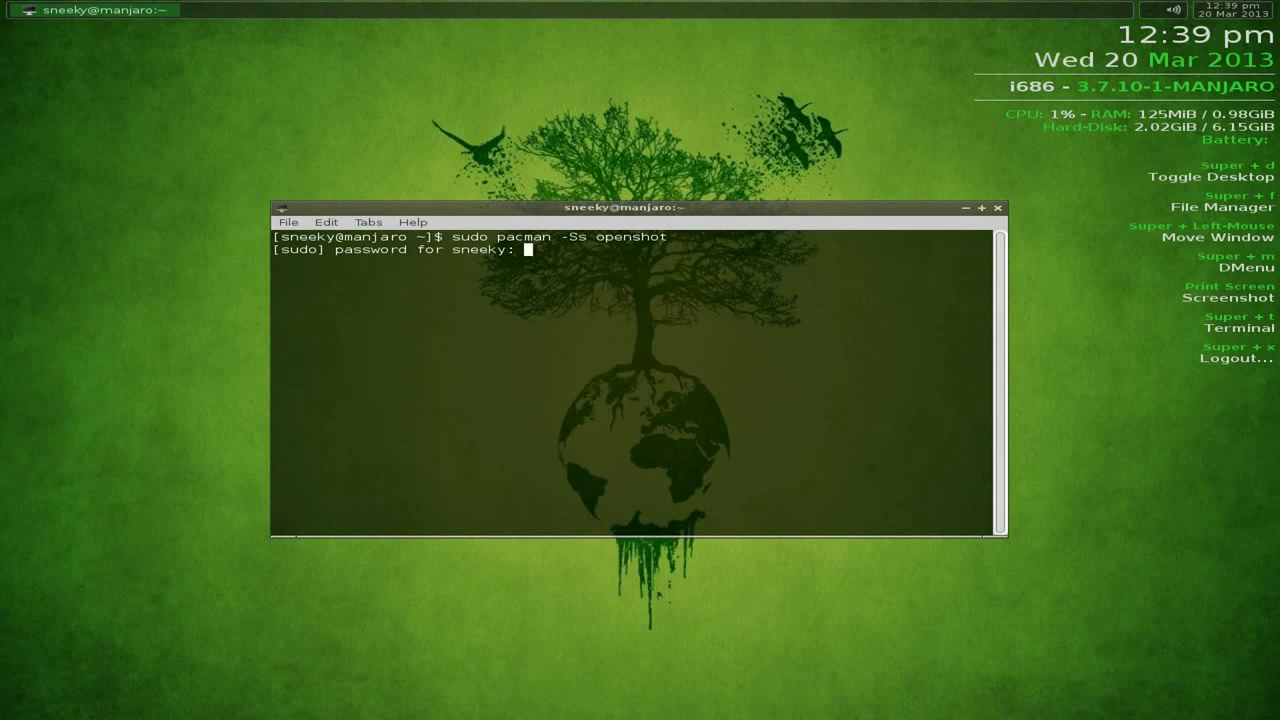
pyautogui.press('Return')
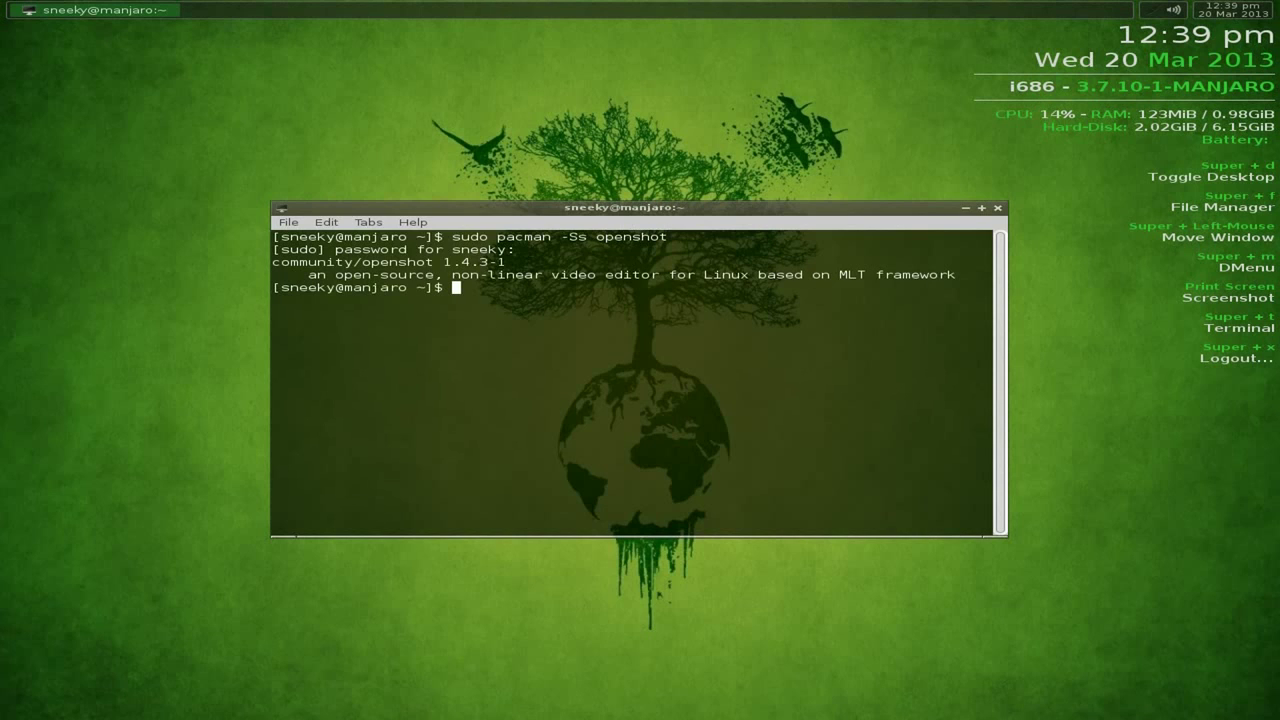